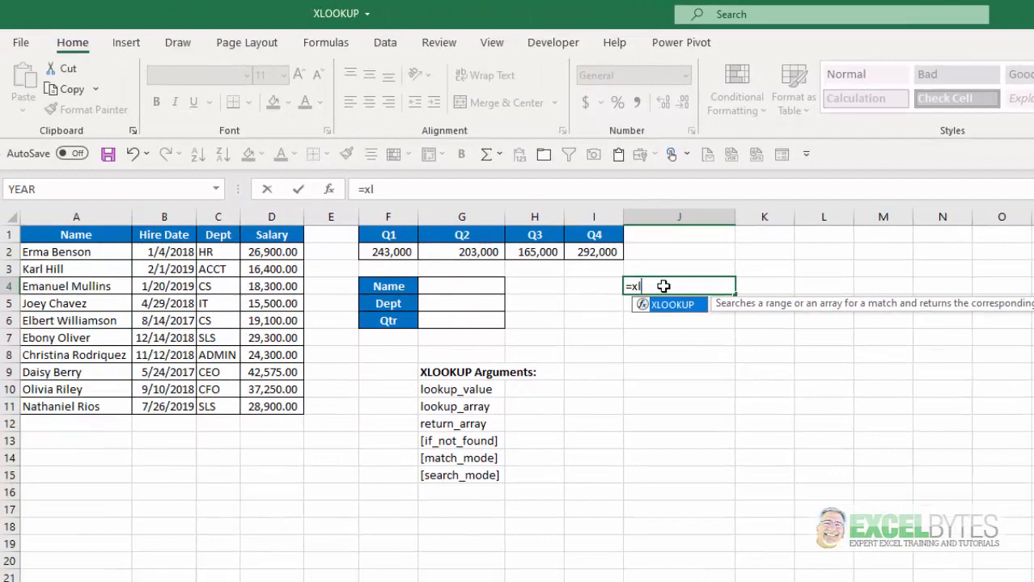
key("Tab")
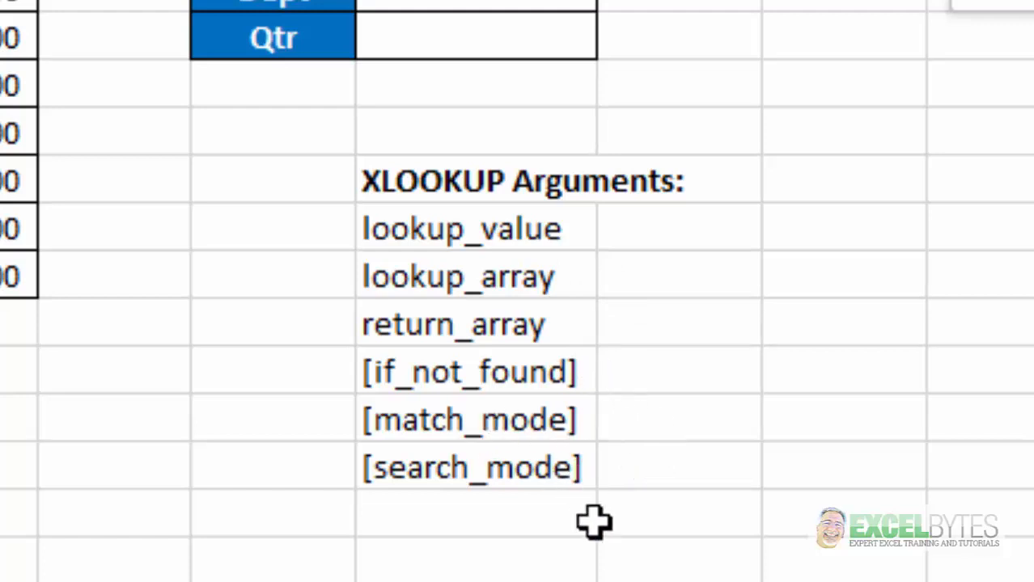
key("Escape")
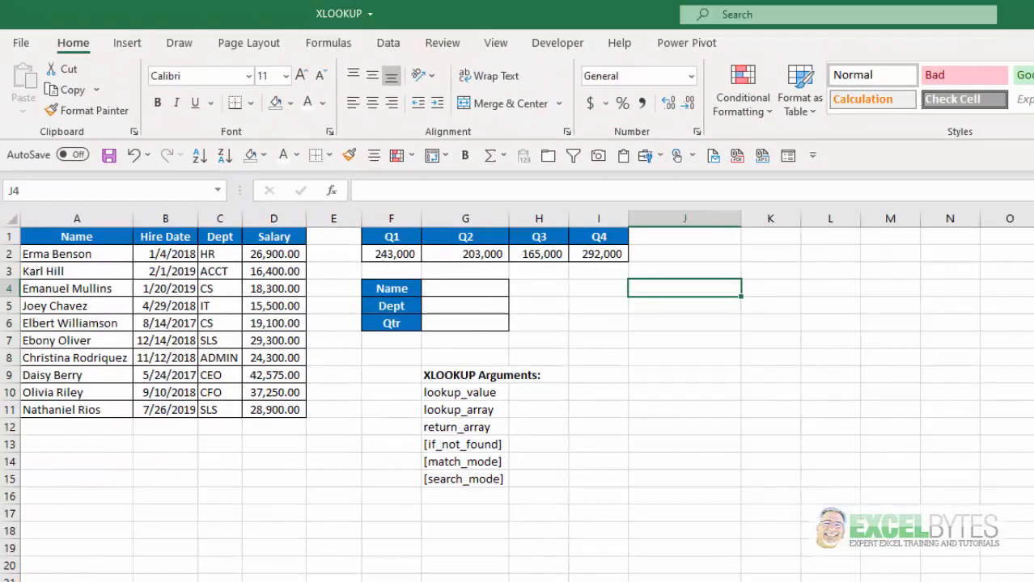
key("alt+Tab")
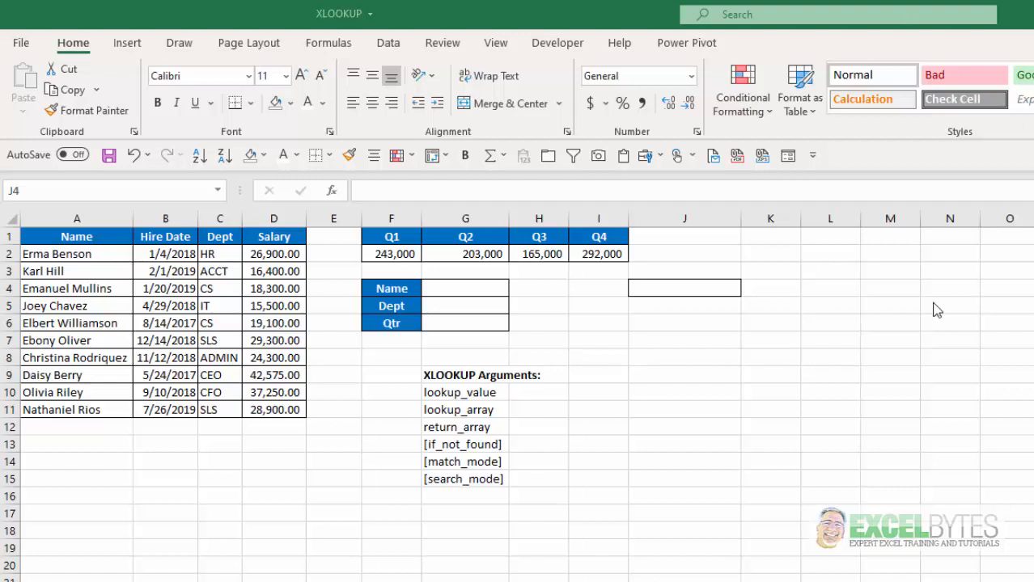
- Choose the employee listed in row 3 of the table as the lookup name in G4
left_click(681, 288)
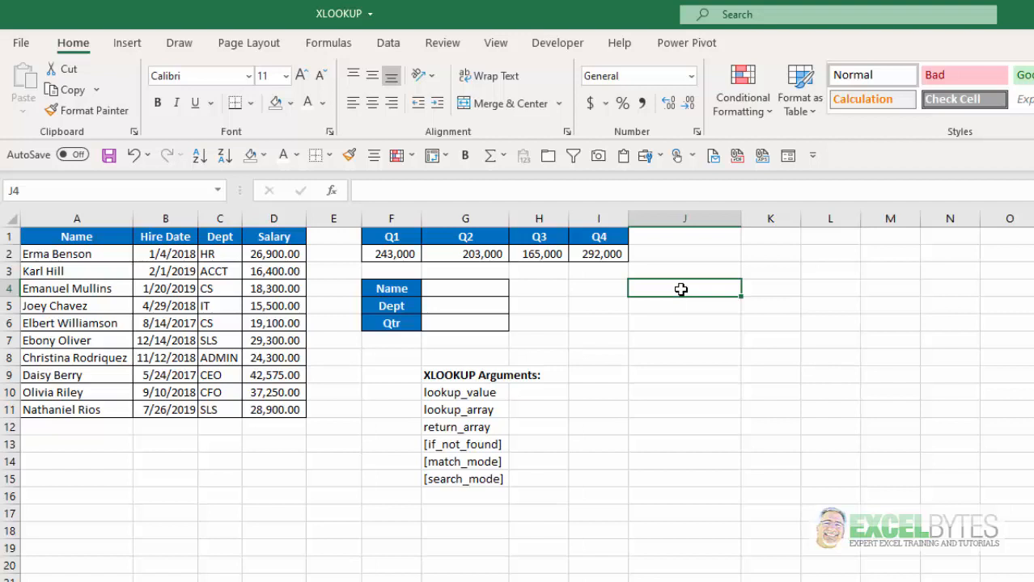
left_click(466, 285)
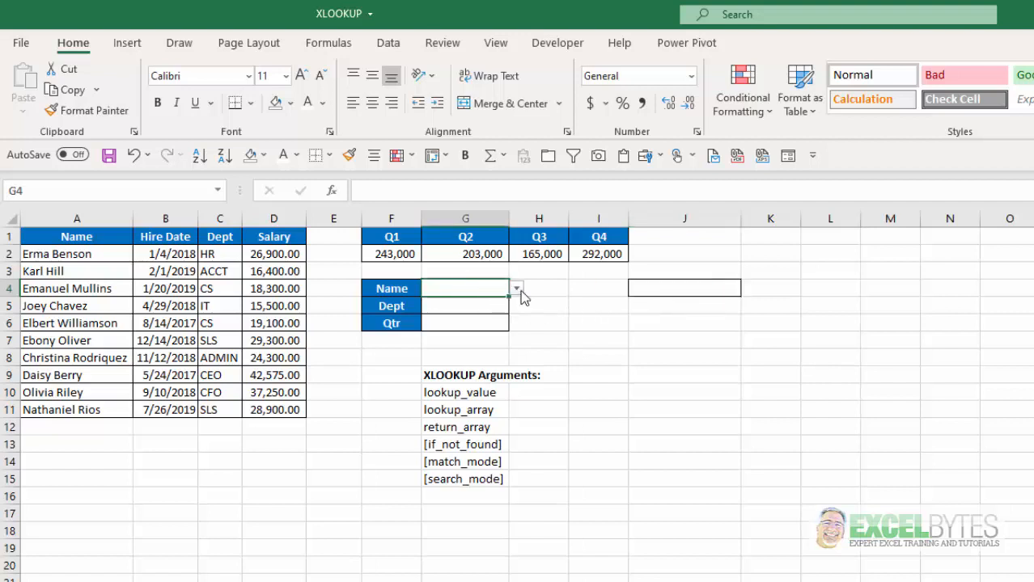
left_click(516, 289)
left_click(475, 313)
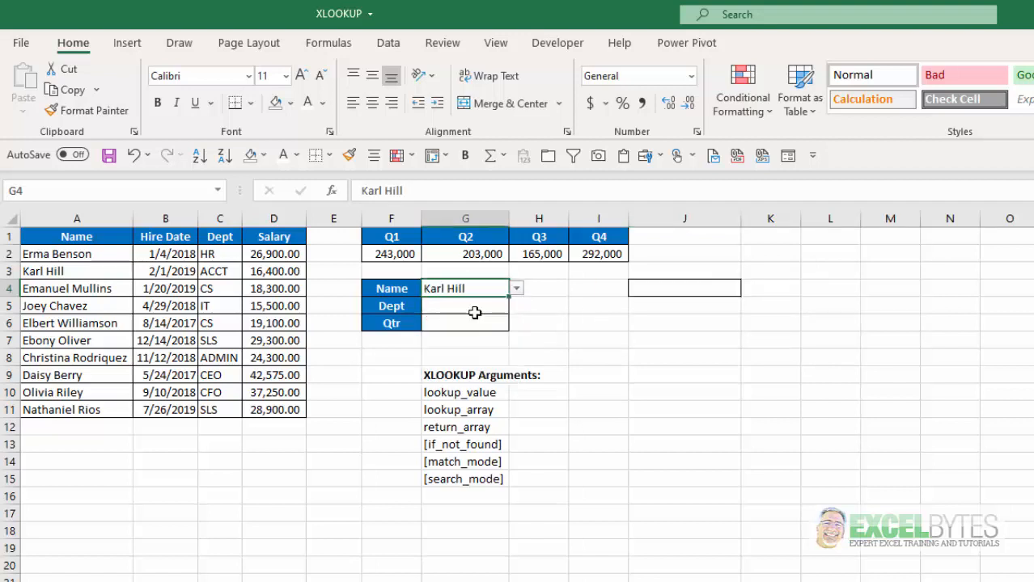
- Enter =XLOOKUP(G4,A2:A11,D2:D11) in J4 to return the selected employee's salary, and compare it with record A3:D3
left_click(683, 291)
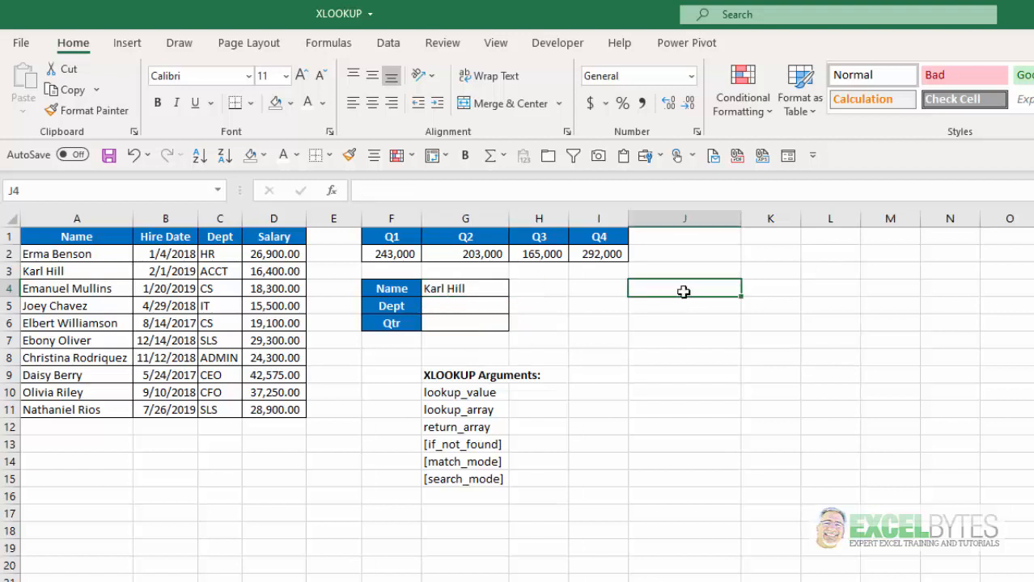
type("=xl")
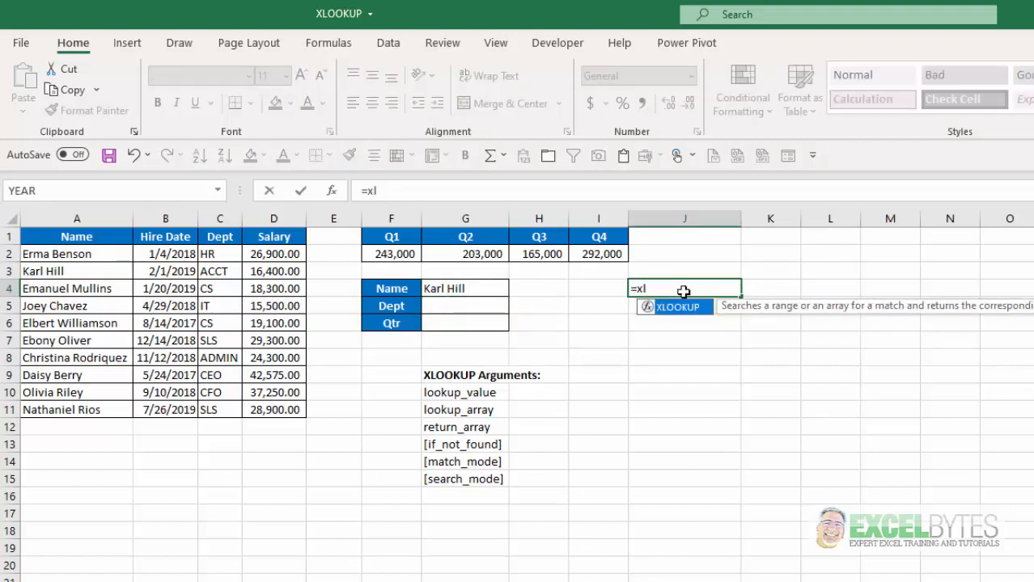
key("Tab")
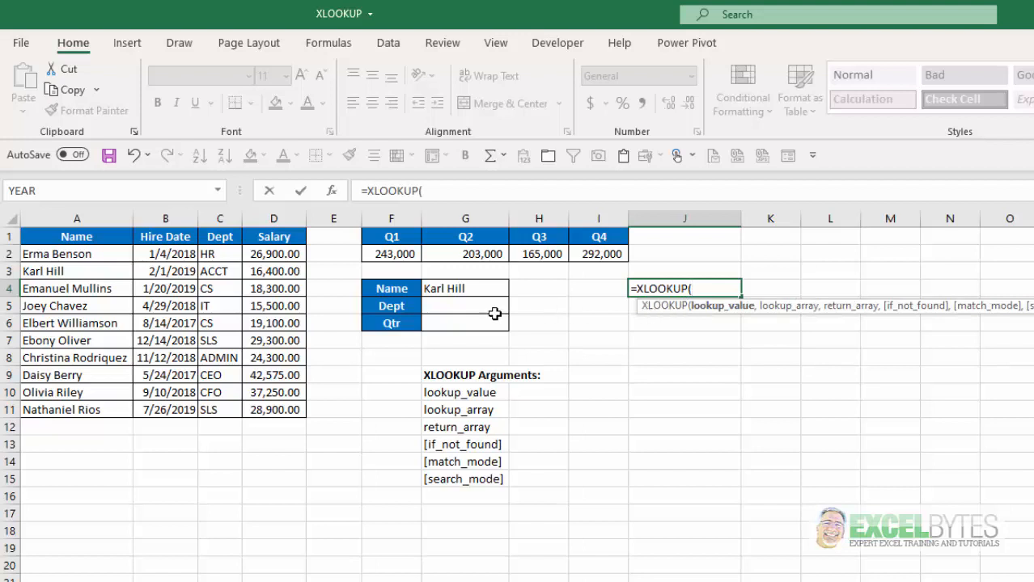
left_click(471, 288)
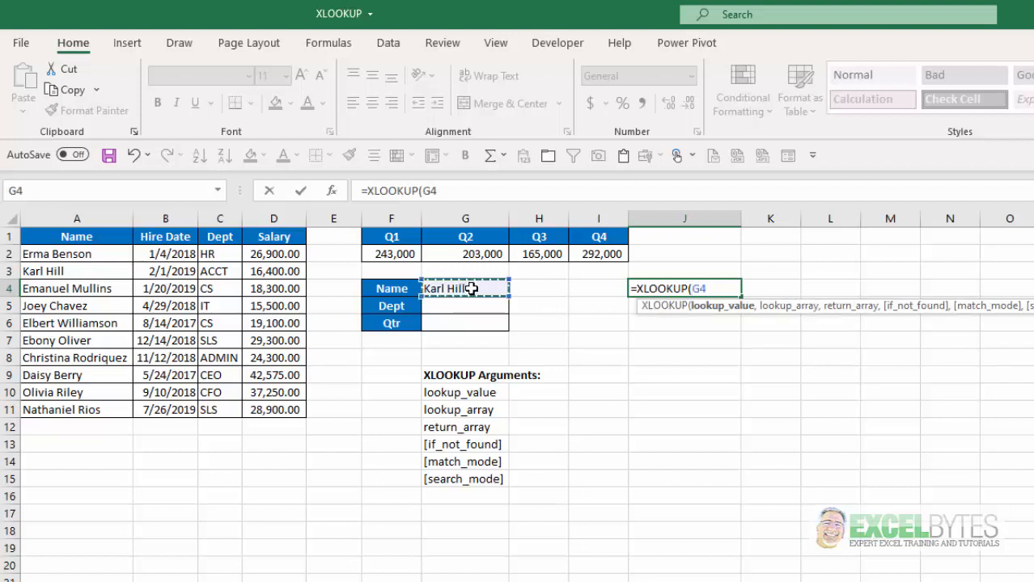
type(",")
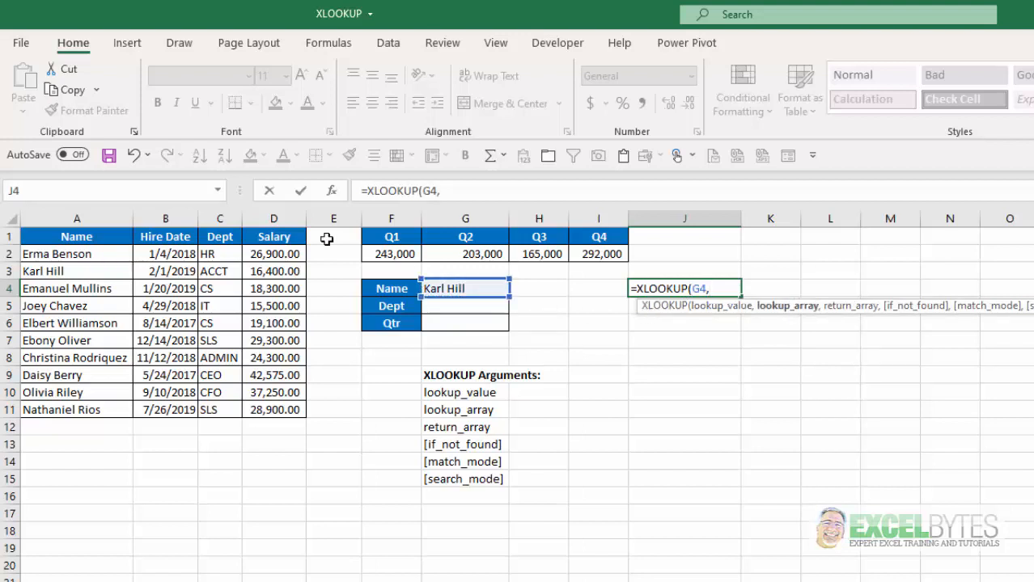
left_click_drag(81, 254, 69, 407)
type(",")
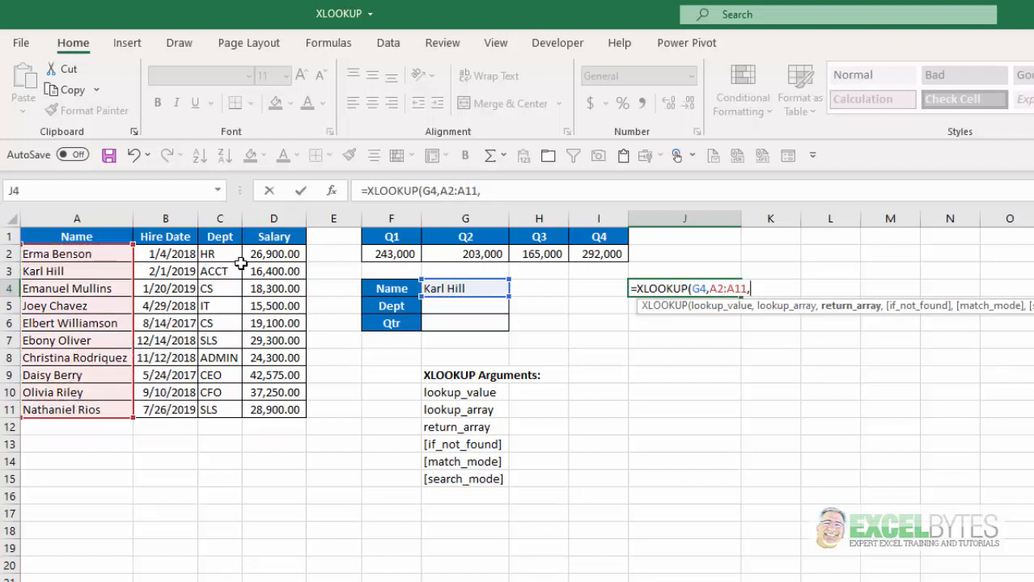
left_click_drag(254, 257, 260, 419)
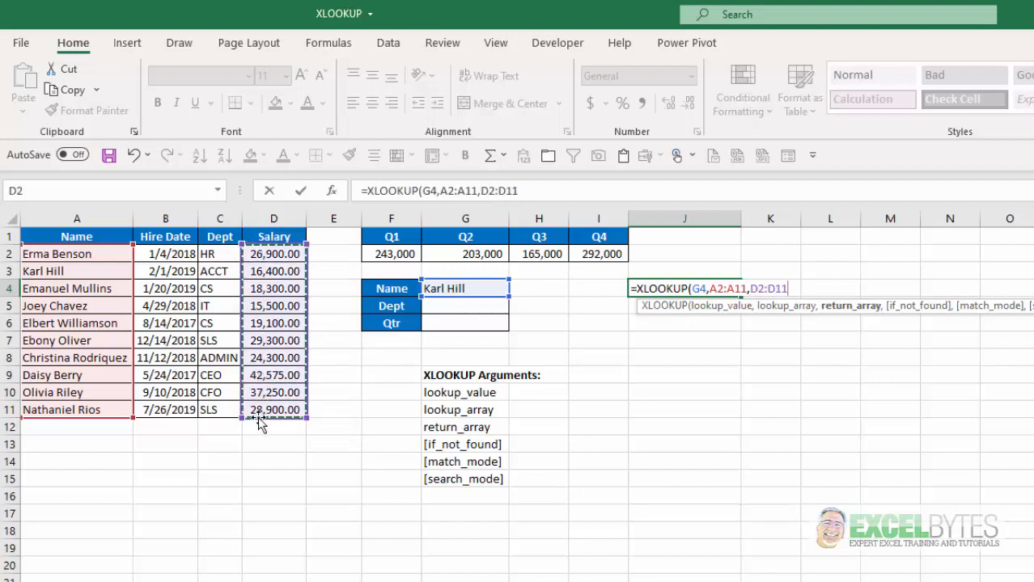
type(")")
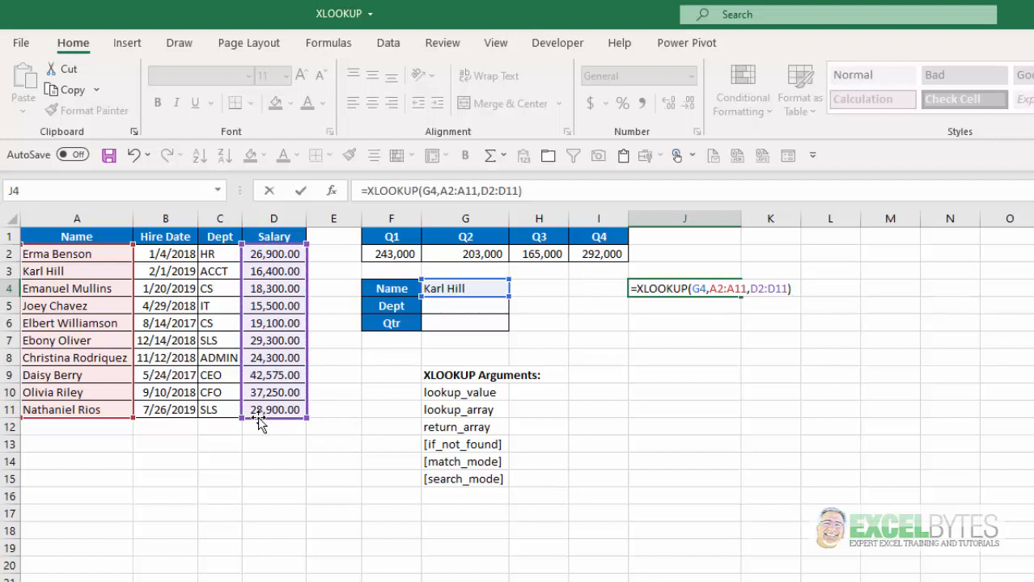
key("Return")
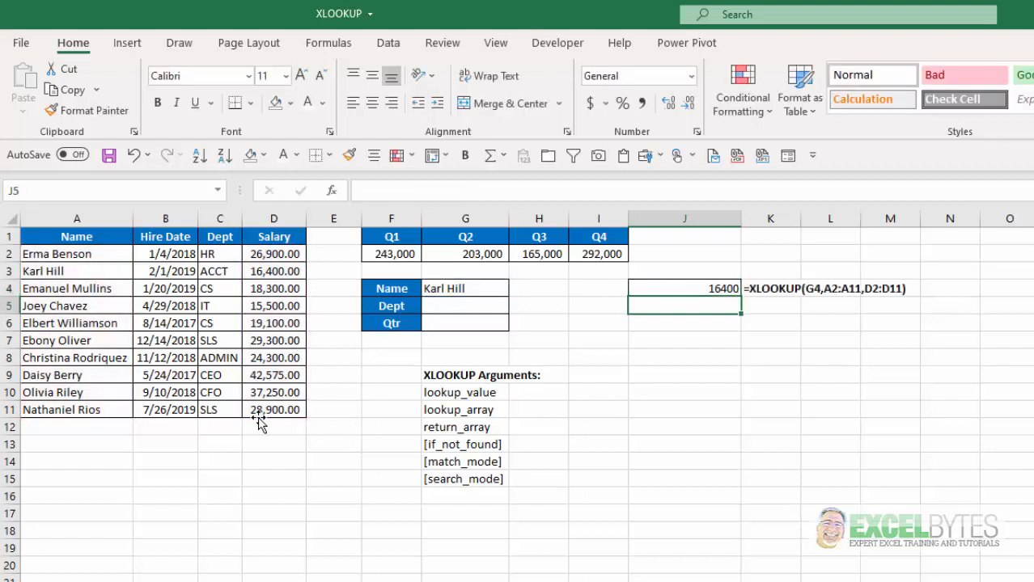
left_click(700, 291)
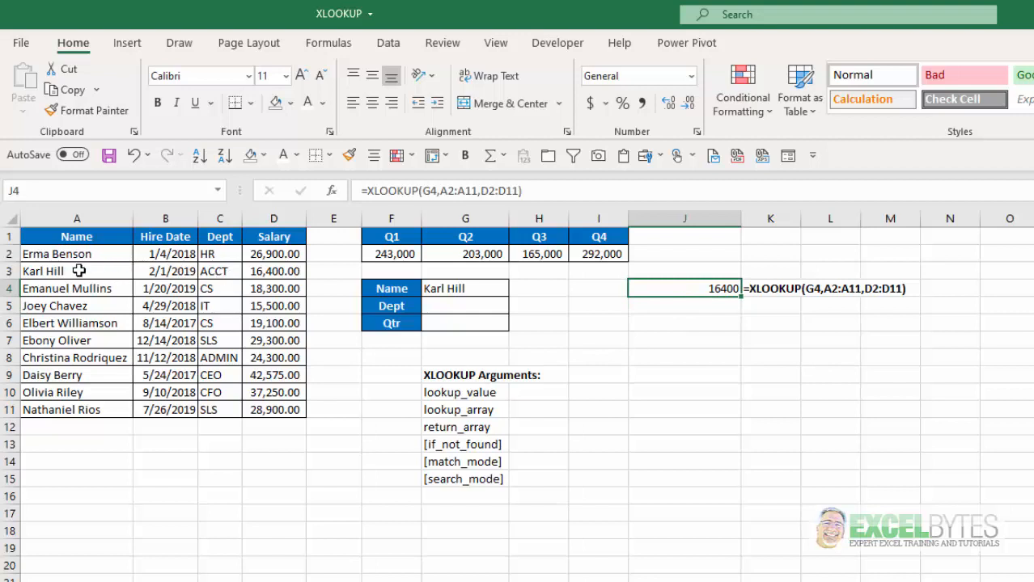
left_click_drag(78, 271, 272, 271)
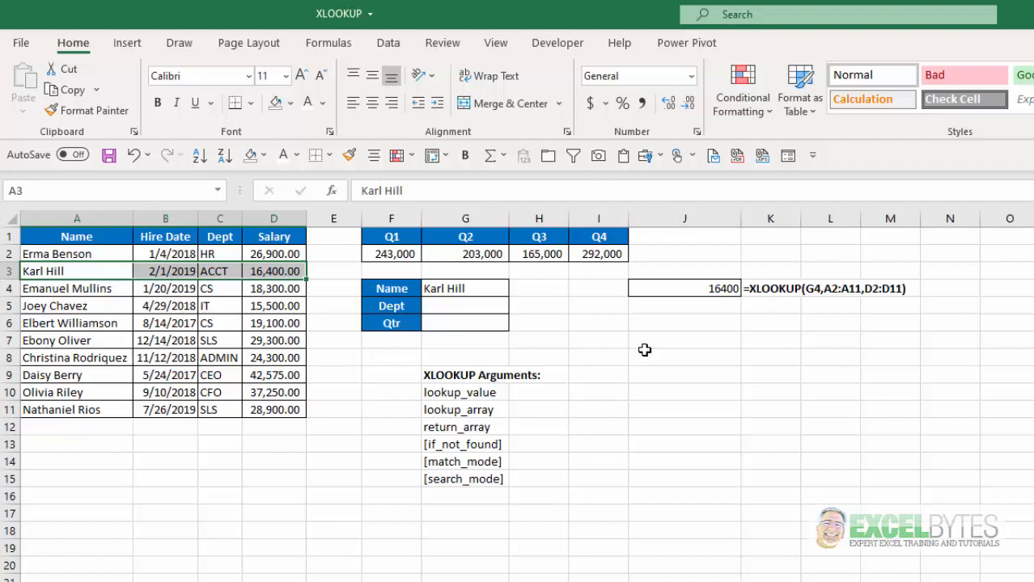
- Replace the formula in J4 with =XLOOKUP(15500,D2:D11,A2:A11) to find the employee by salary, and check the match in row 5
left_click(690, 288)
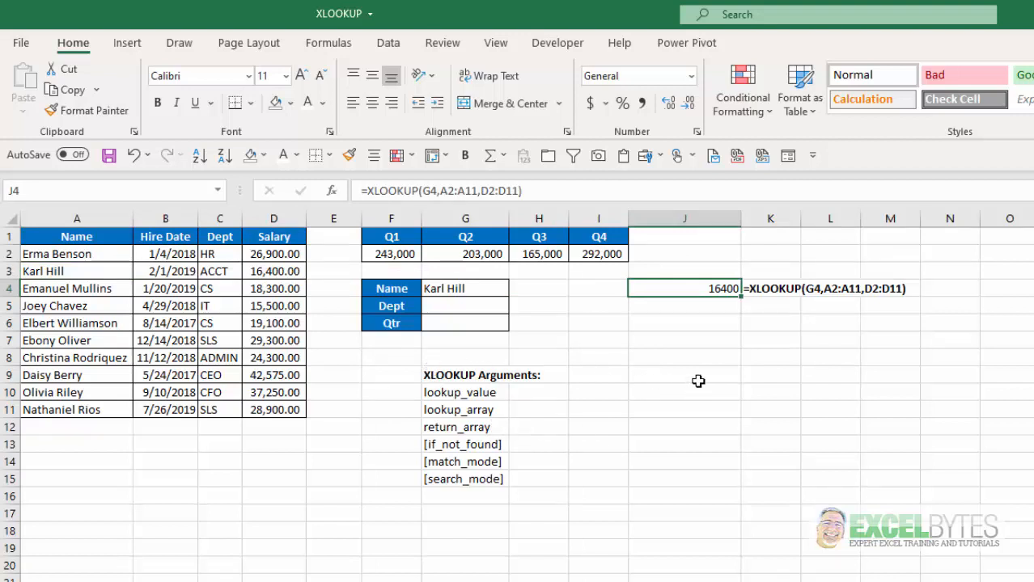
key("Delete")
type("=")
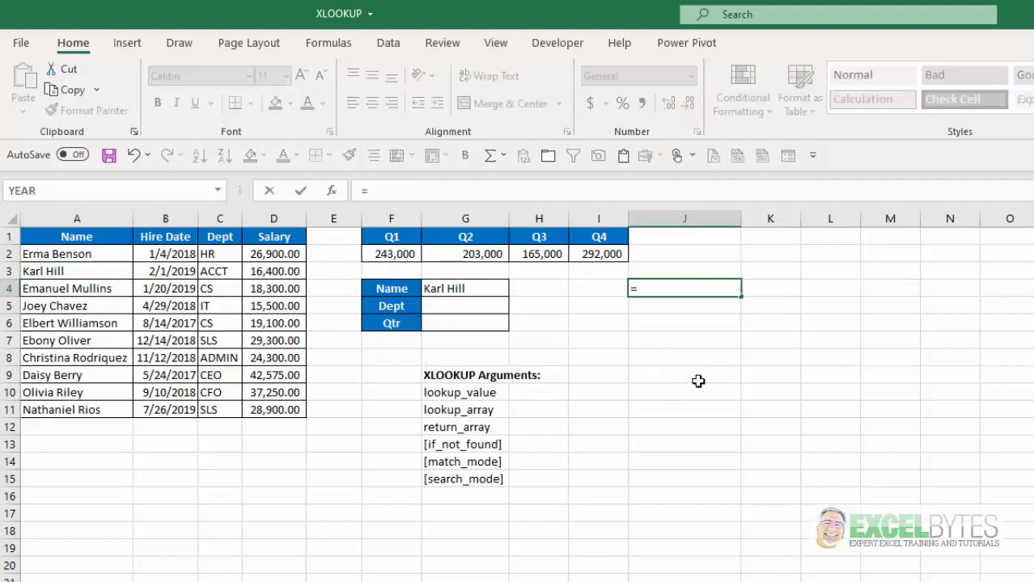
type("xl")
key("Tab")
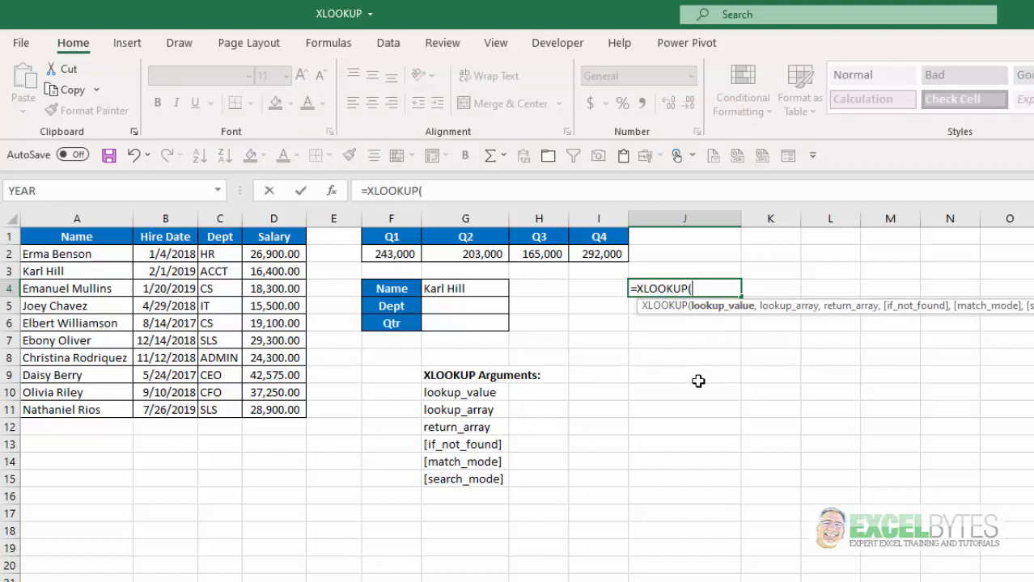
type("15500,")
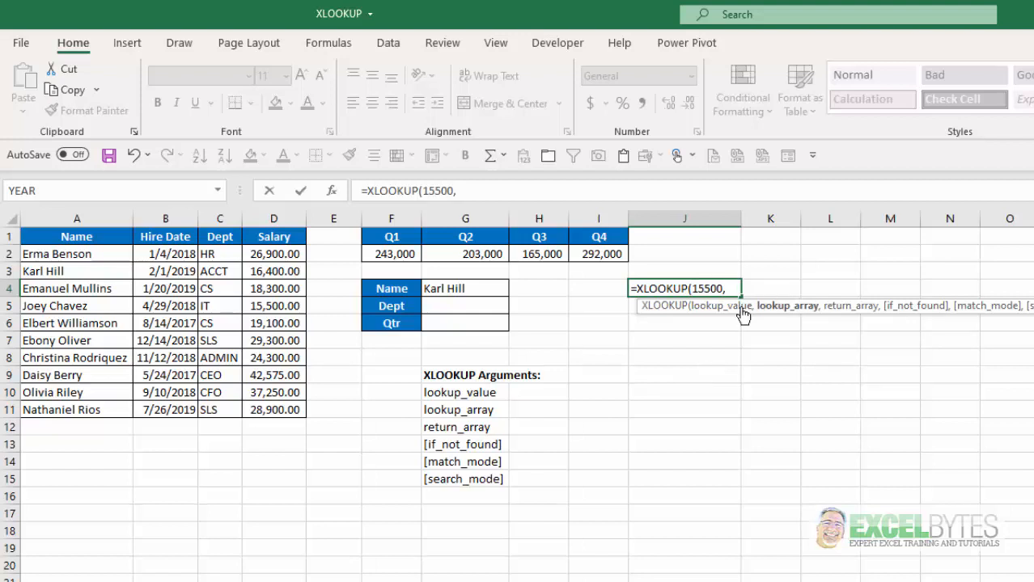
left_click_drag(279, 256, 259, 407)
type(",")
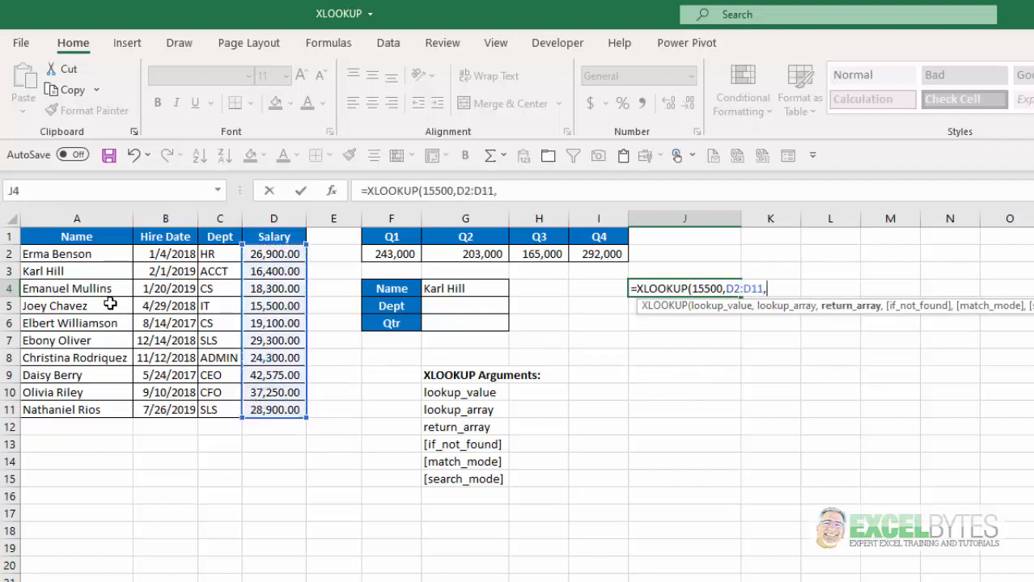
left_click_drag(108, 256, 105, 423)
type(")")
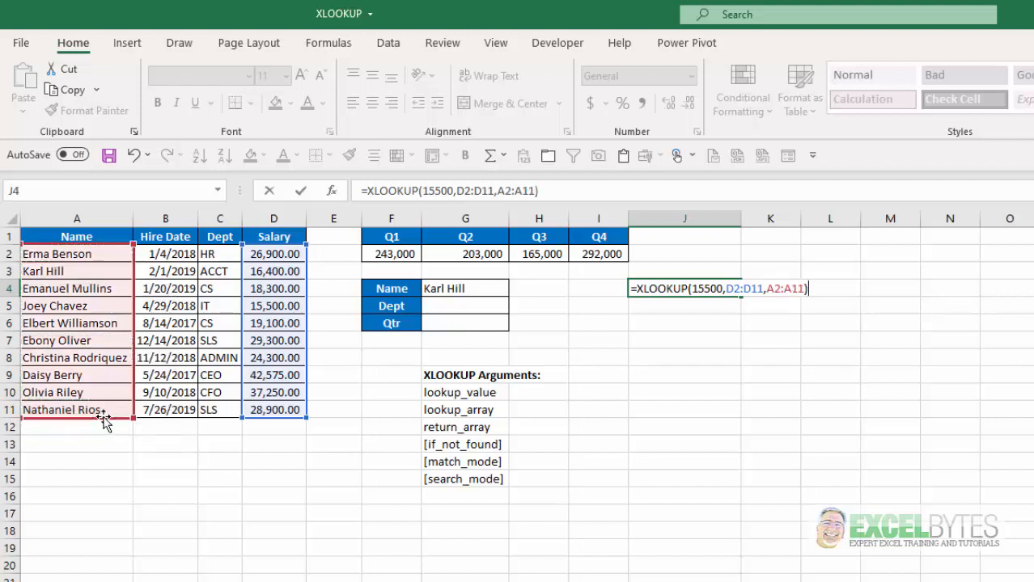
key("Return")
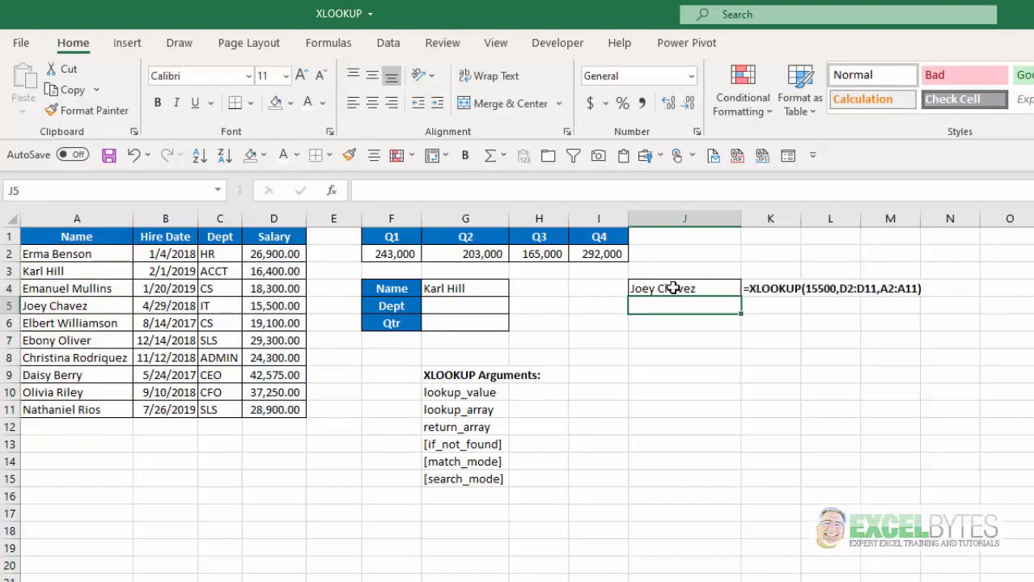
left_click(276, 304)
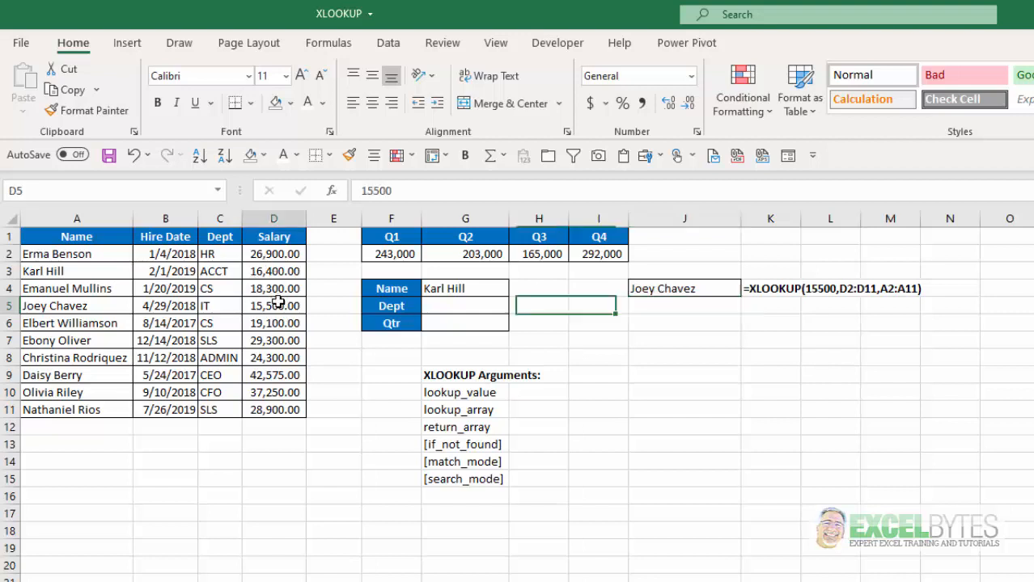
left_click(65, 306)
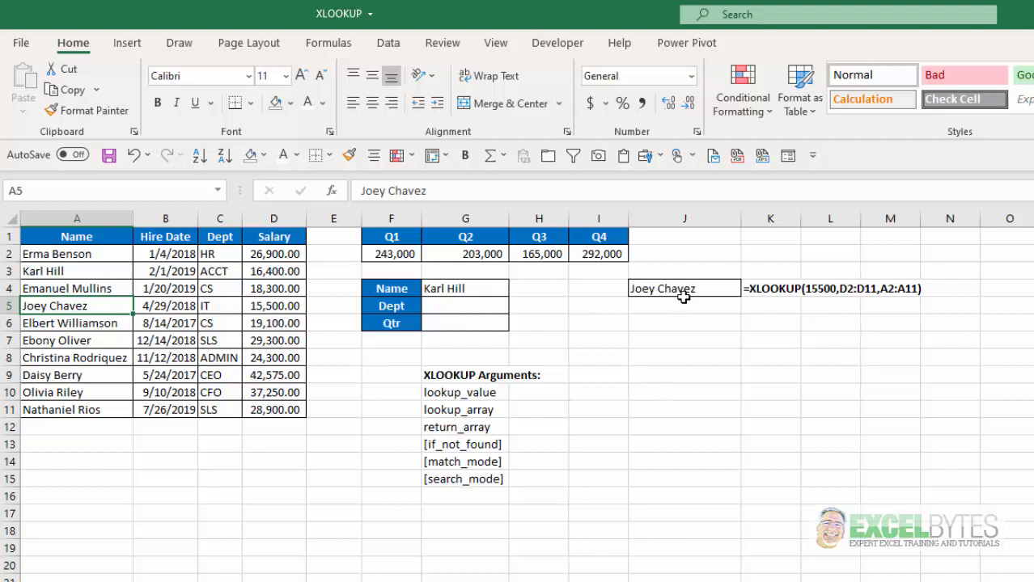
- Clear the formula from J4 and choose the employee listed in row 7 as the lookup name in G4
left_click(684, 293)
key("Delete")
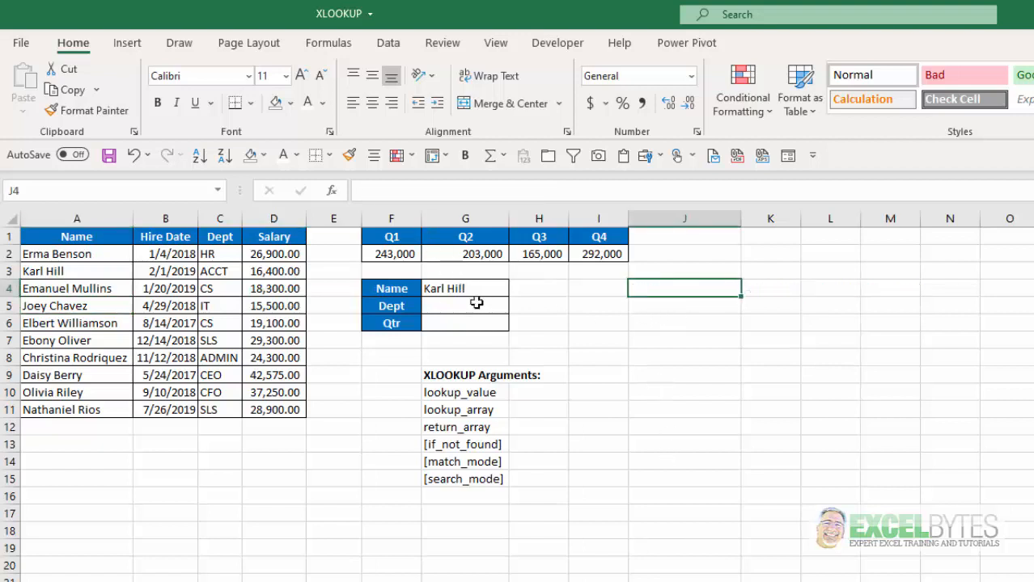
left_click(472, 293)
left_click(516, 289)
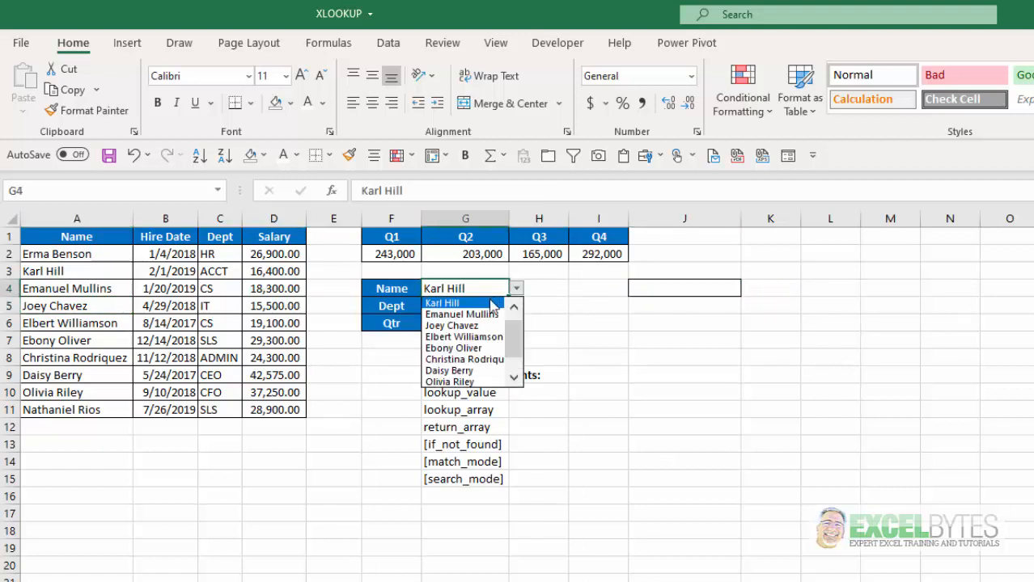
key("Escape")
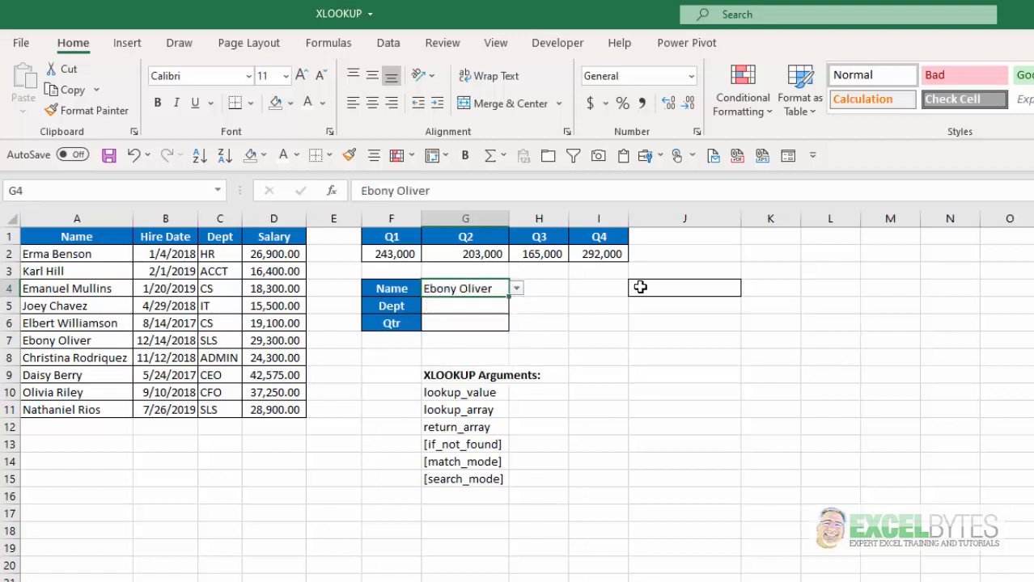
- Enter =XLOOKUP(G4,A2:A11,C2:C11) in J4 to return the selected employee's department, and compare it with the record in row 7
left_click(639, 287)
type("=")
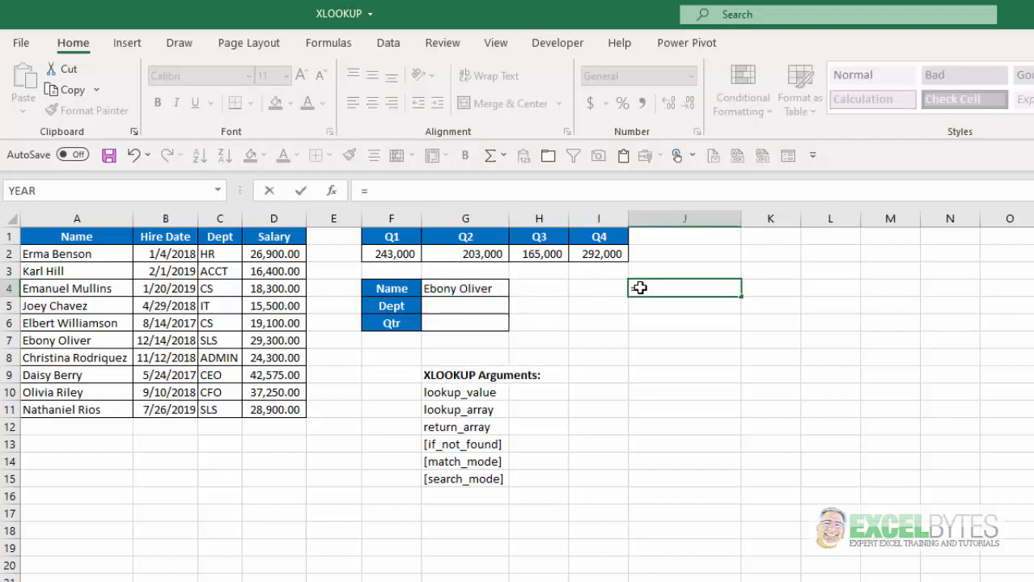
type("xl")
key("Tab")
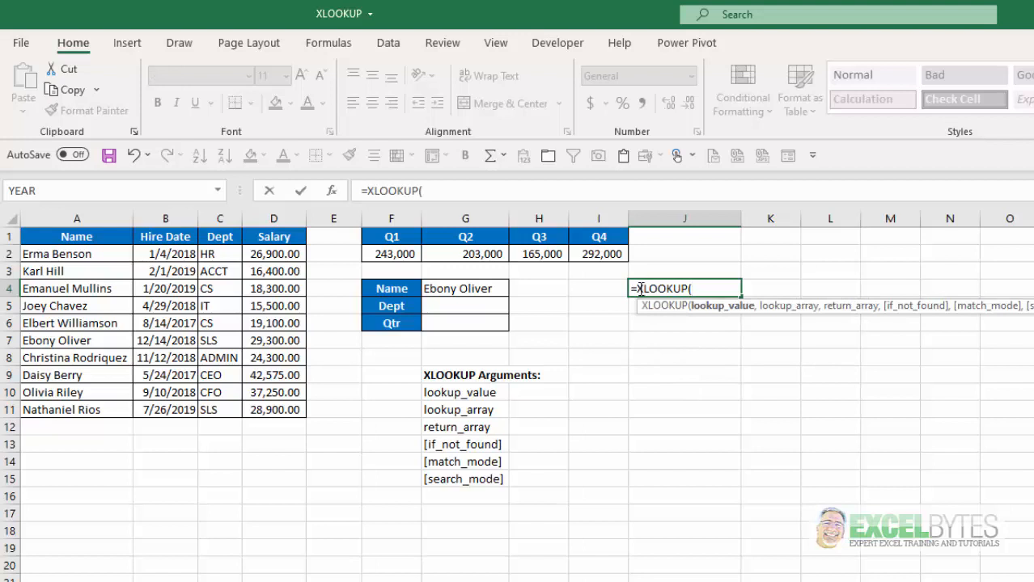
left_click(485, 285)
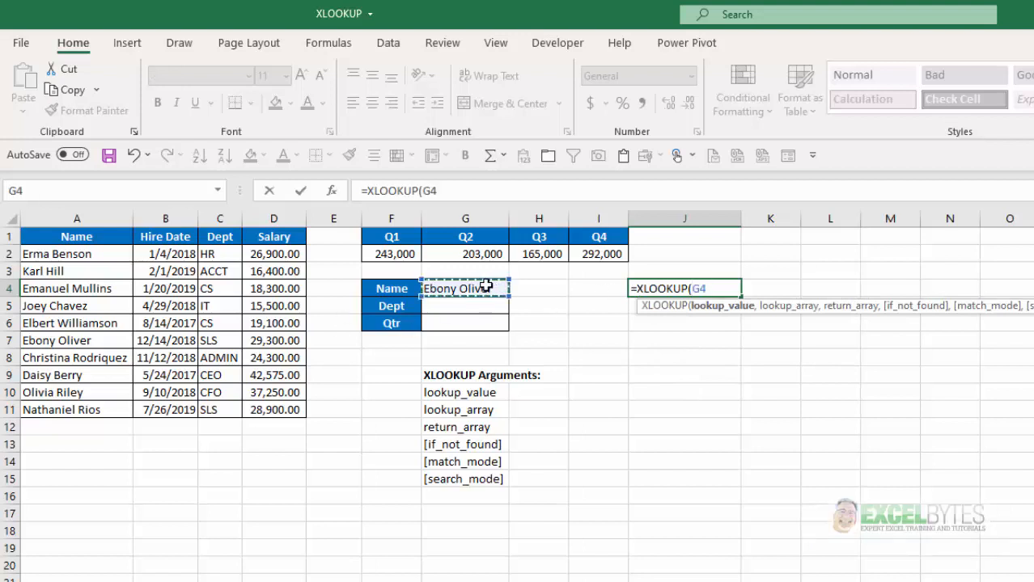
type(",")
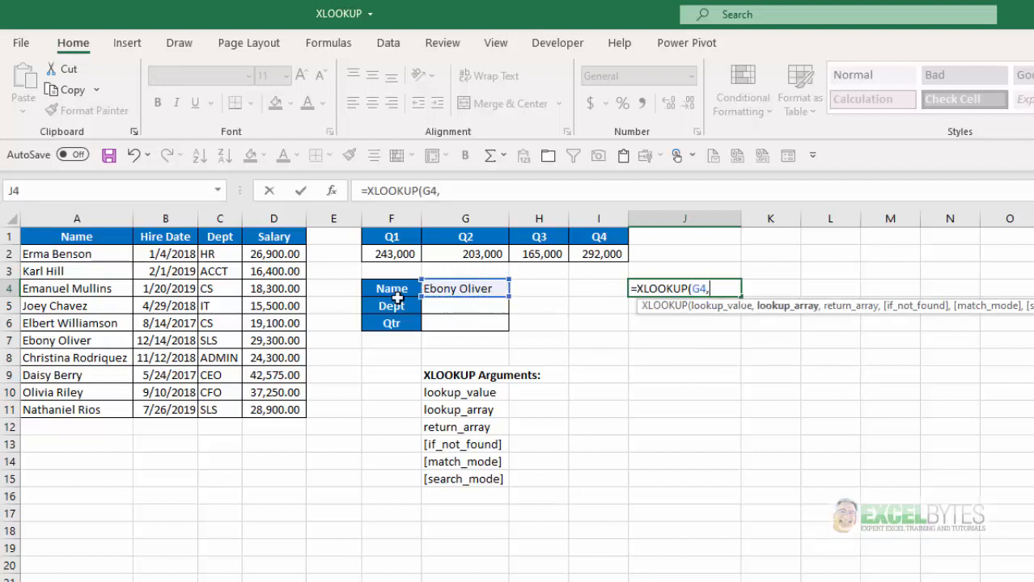
left_click(97, 256)
left_click_drag(97, 296, 92, 411)
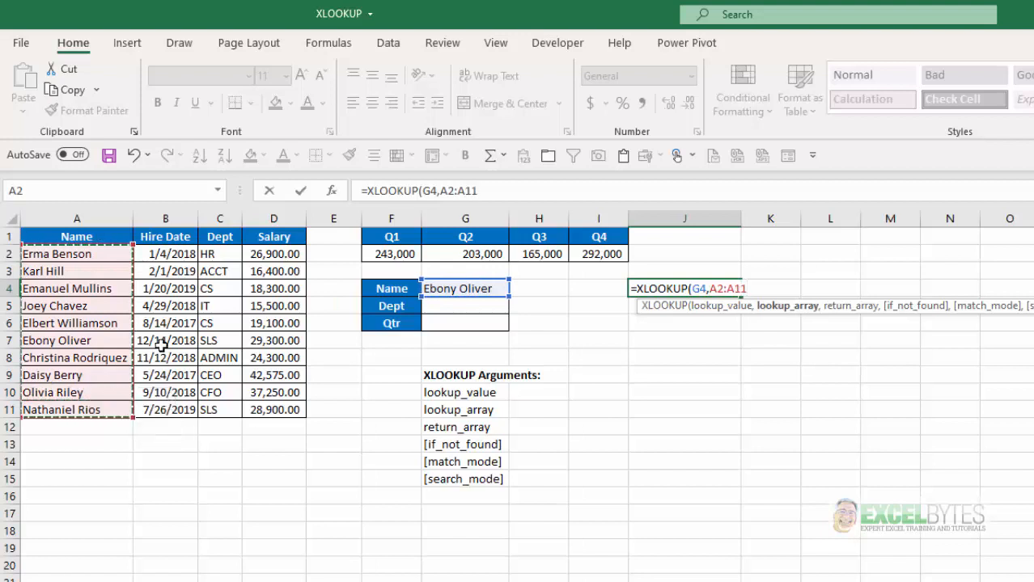
type(",")
left_click_drag(236, 253, 220, 422)
type(")")
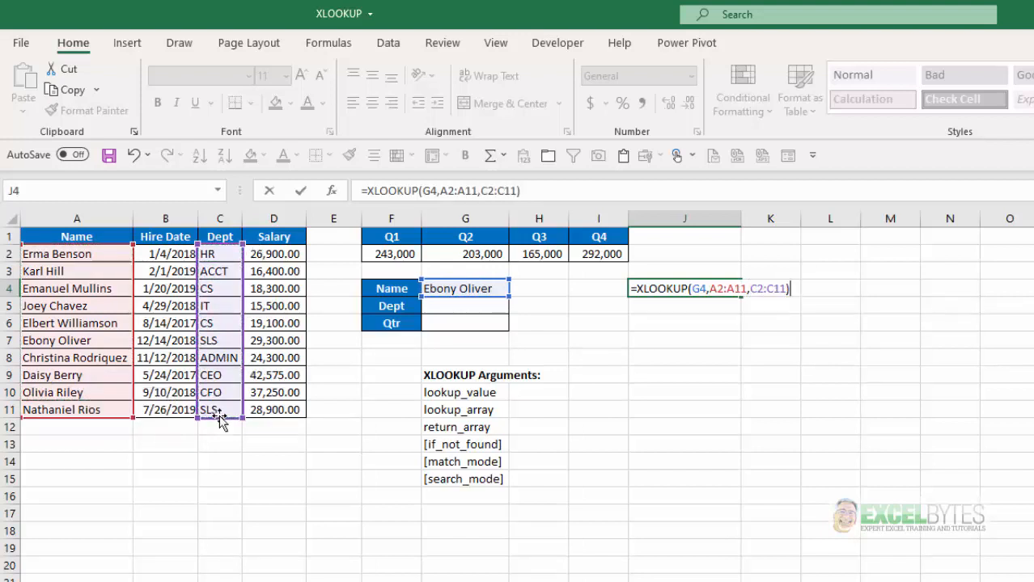
key("Return")
key("Up")
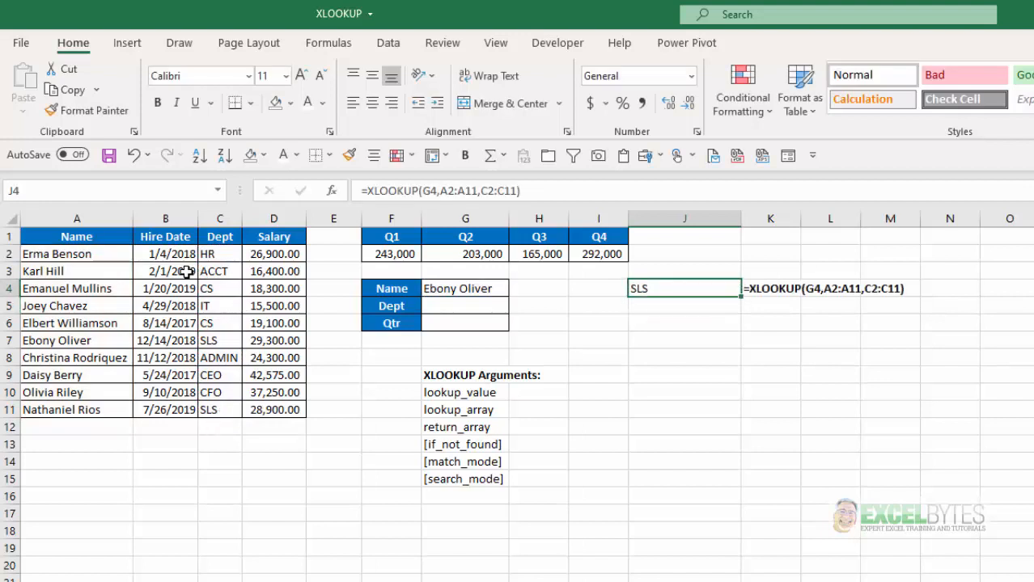
left_click(60, 341)
left_click(229, 342)
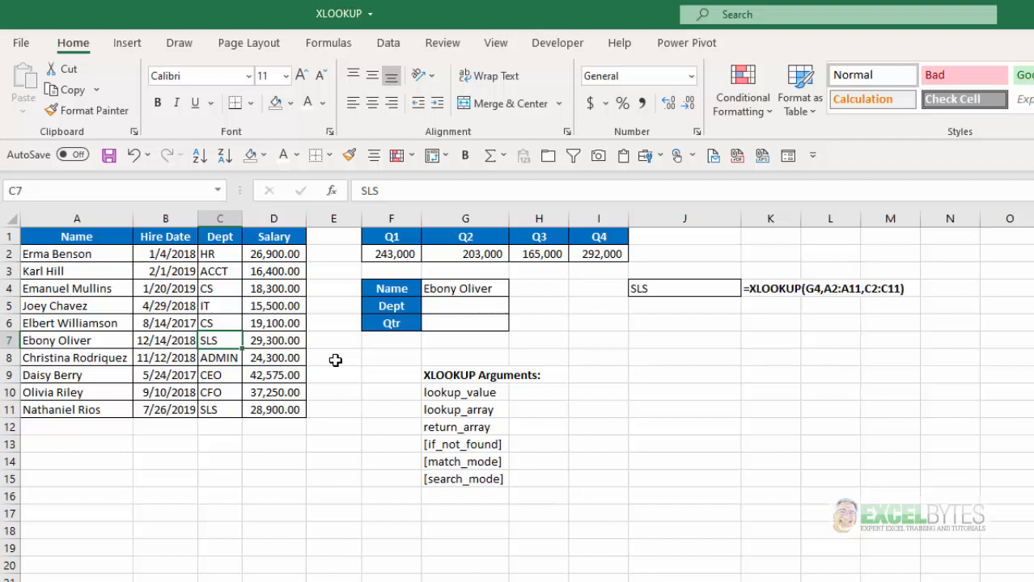
- Clear the formula from J4 and choose the last name in G4's list, which is missing from the employee table, as the lookup name
left_click(657, 289)
key("Delete")
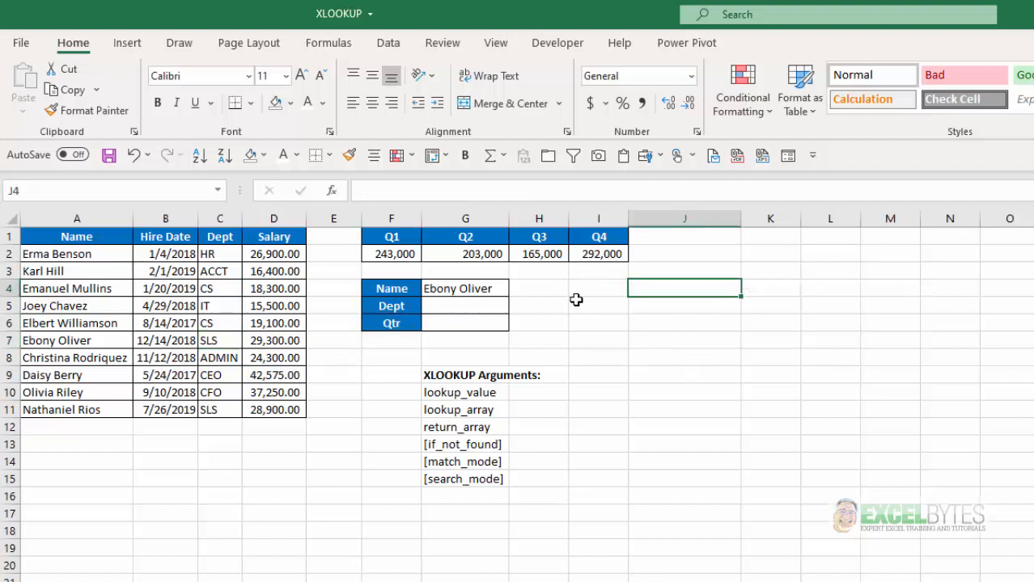
left_click(486, 288)
left_click(516, 290)
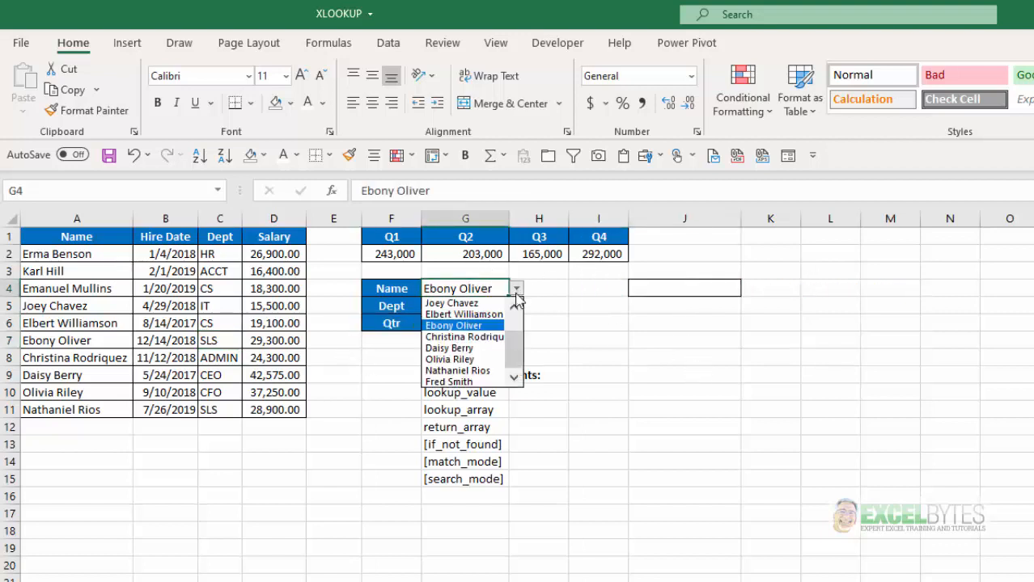
key("Escape")
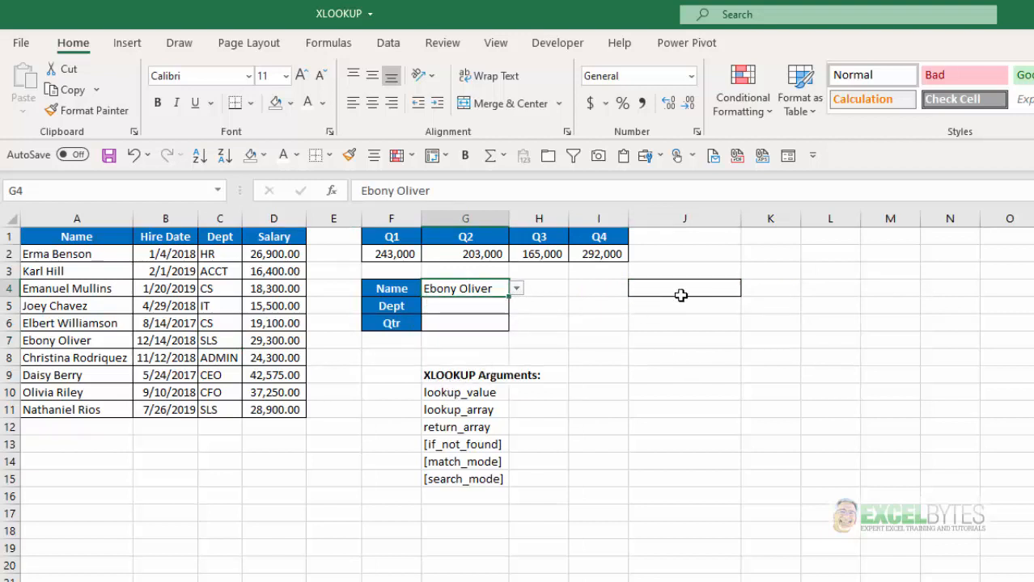
- Start an XLOOKUP formula in J4 with lookup value G4, lookup array A2:A11 and return array C2:C11
left_click(639, 293)
type("=")
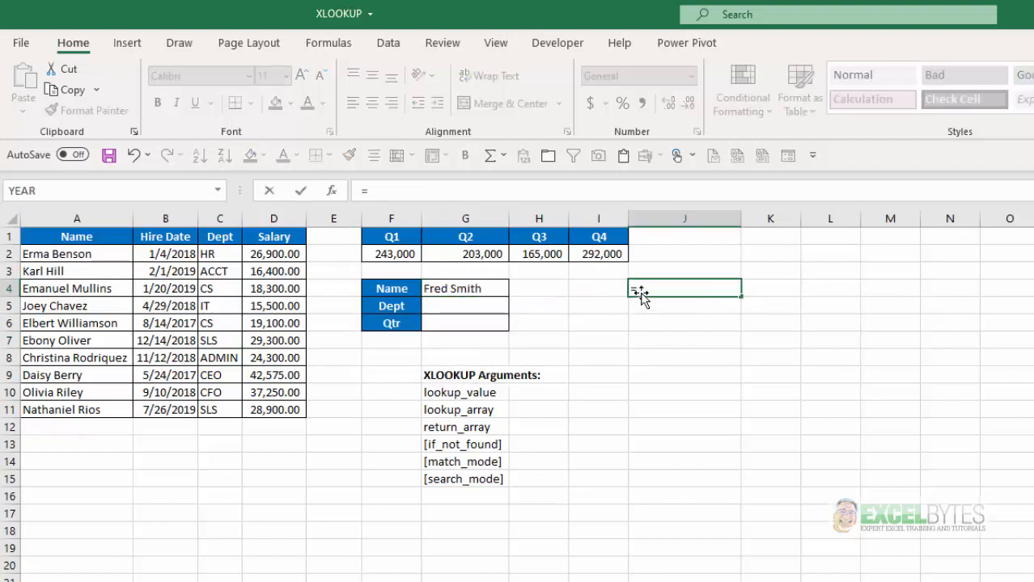
type("xl")
key("Tab")
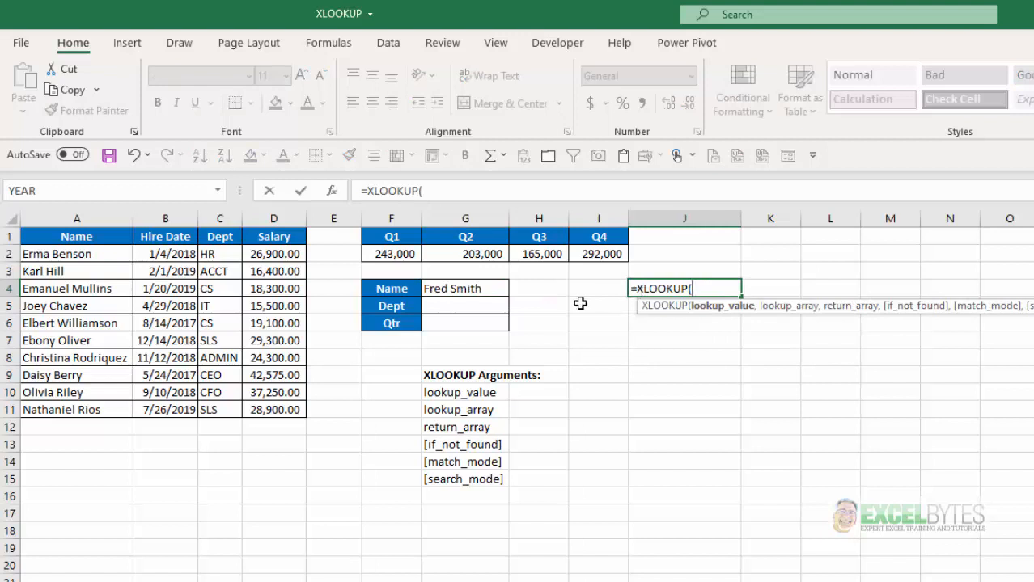
left_click(482, 287)
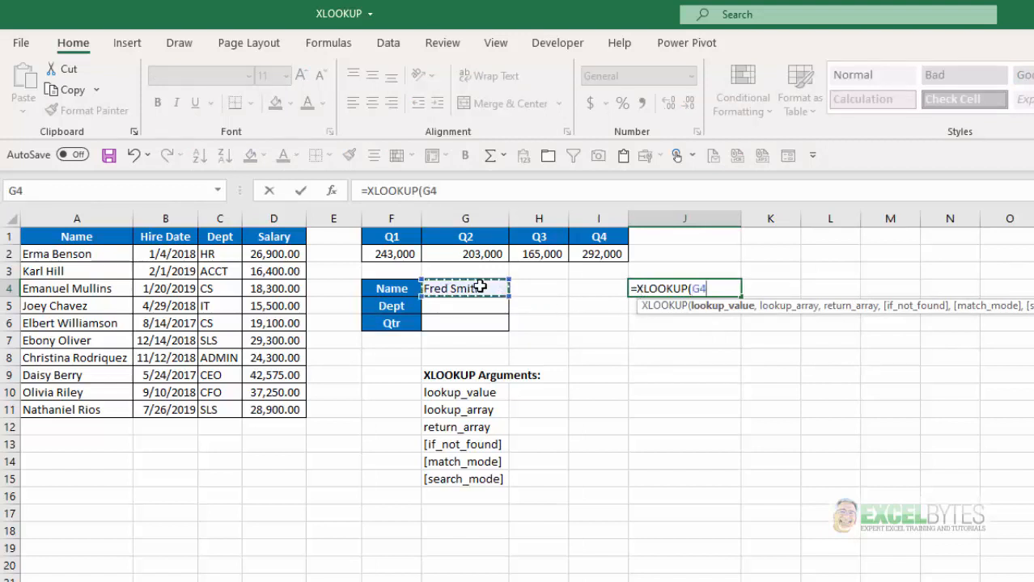
type(",")
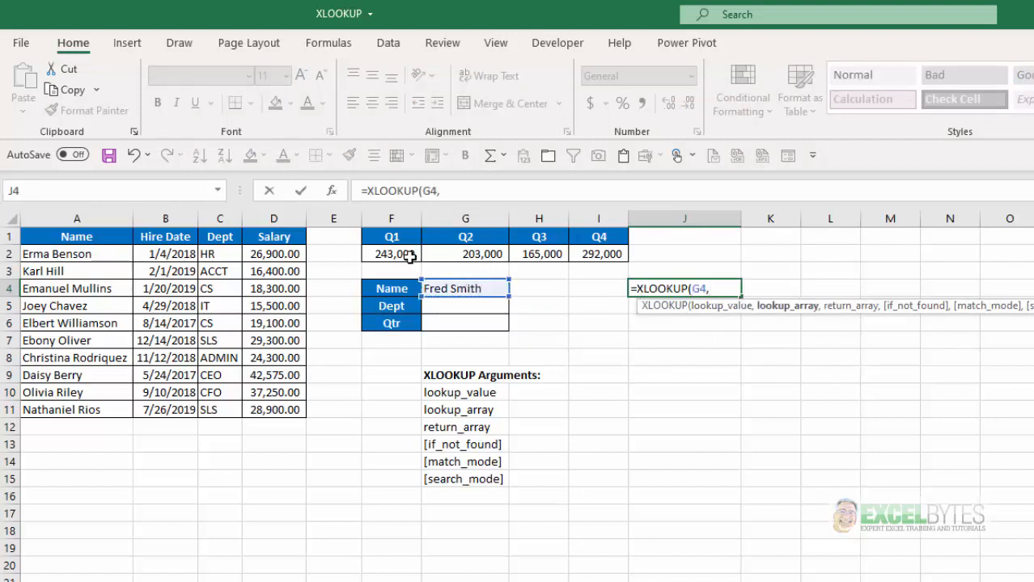
left_click_drag(73, 252, 85, 414)
type(",")
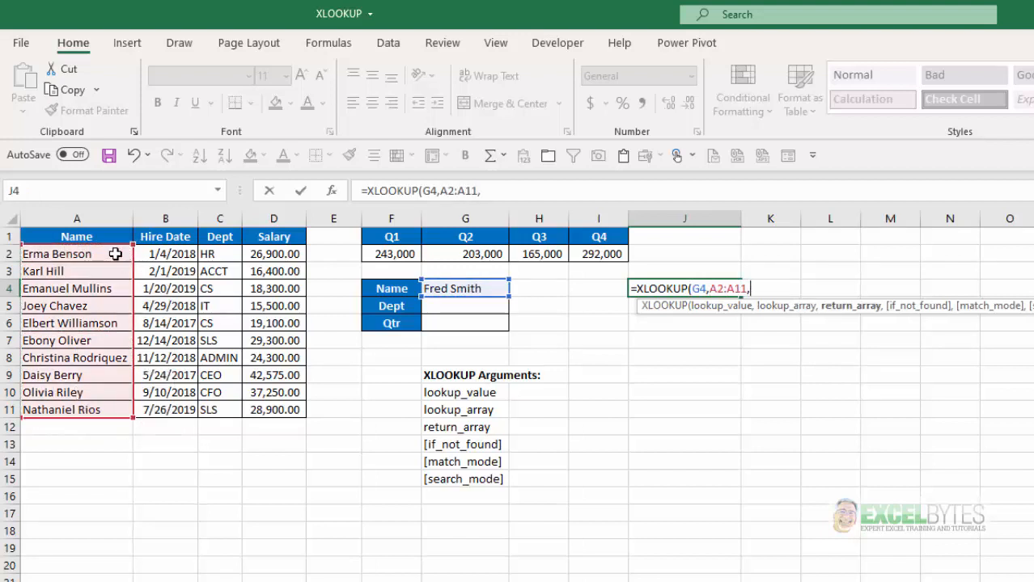
left_click_drag(223, 254, 223, 402)
type(",")
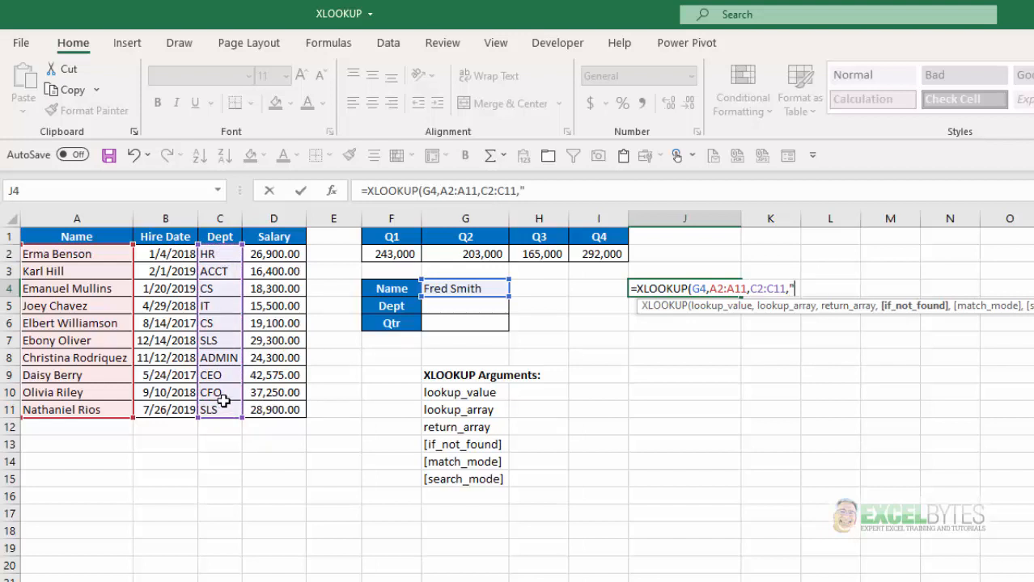
- Complete the J4 formula with "not on the list" as the if_not_found text and 0 for an exact match
type("\"not on the ")
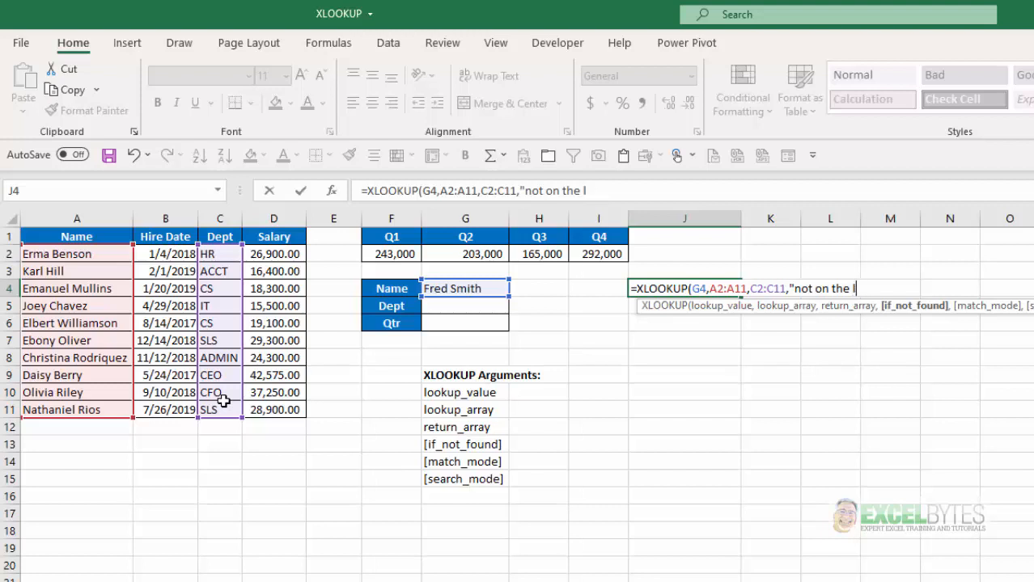
type("list")
type(",")
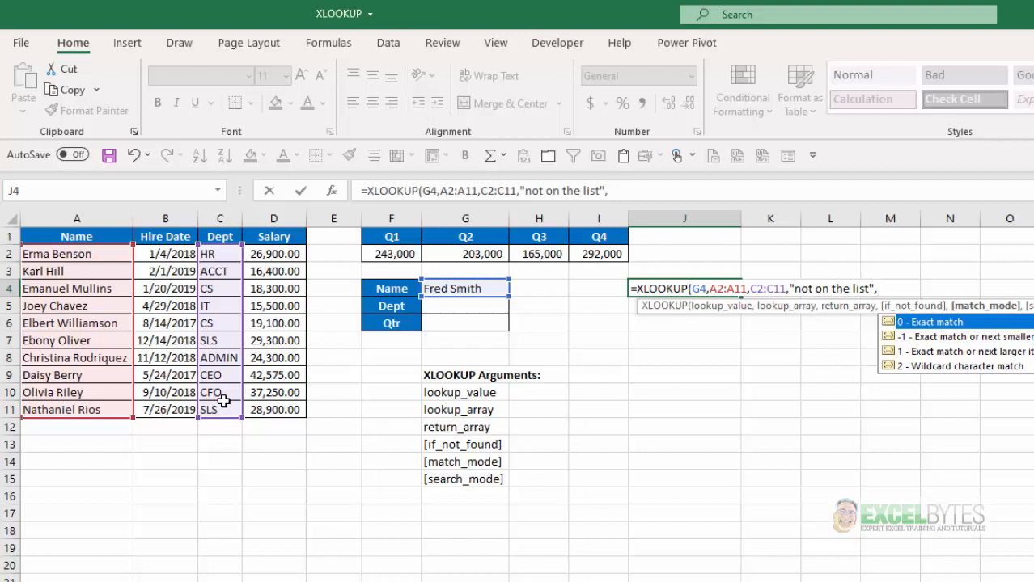
type("0")
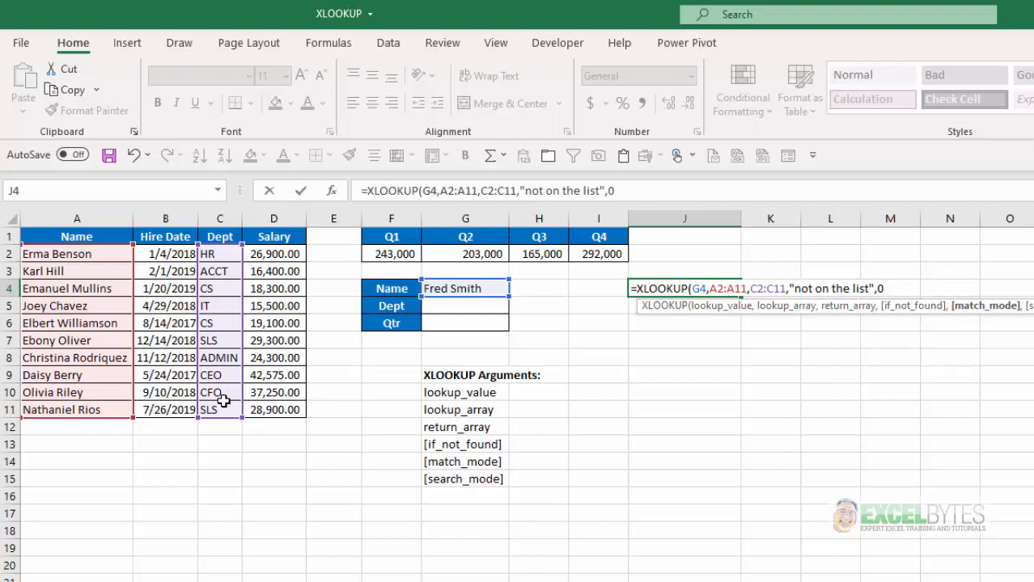
type(")")
key("Return")
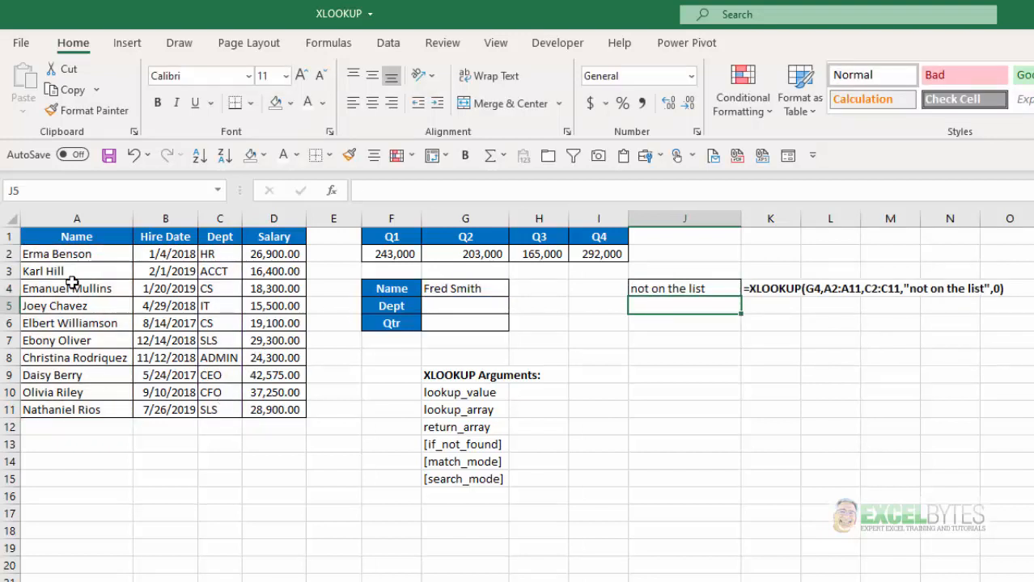
- Replace the formula in J4 with =XLOOKUP(MAX(D2:D11),D2:D11,A2:A11) to find the highest-paid employee, and check the salary in D9
left_click(660, 288)
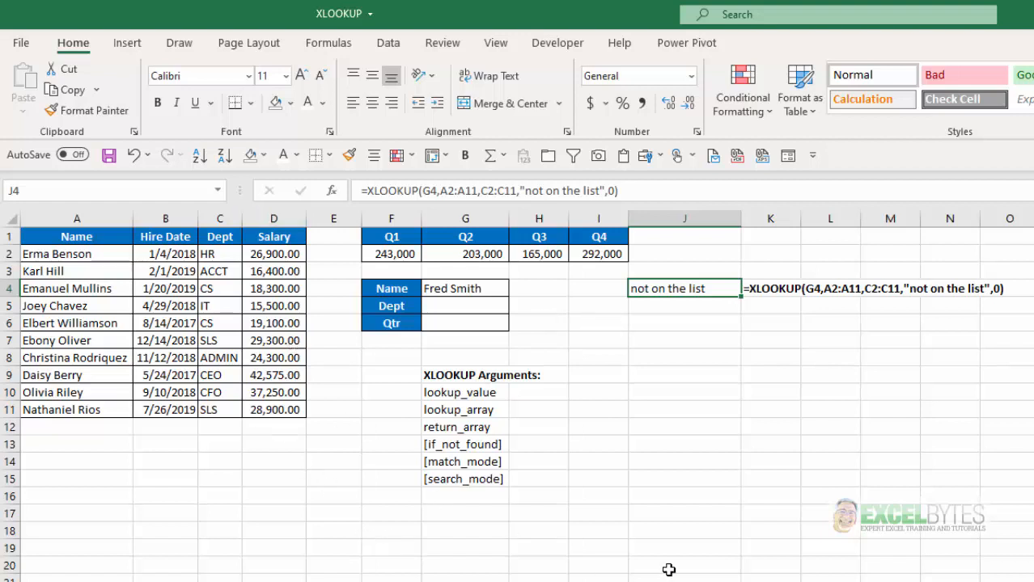
key("Delete")
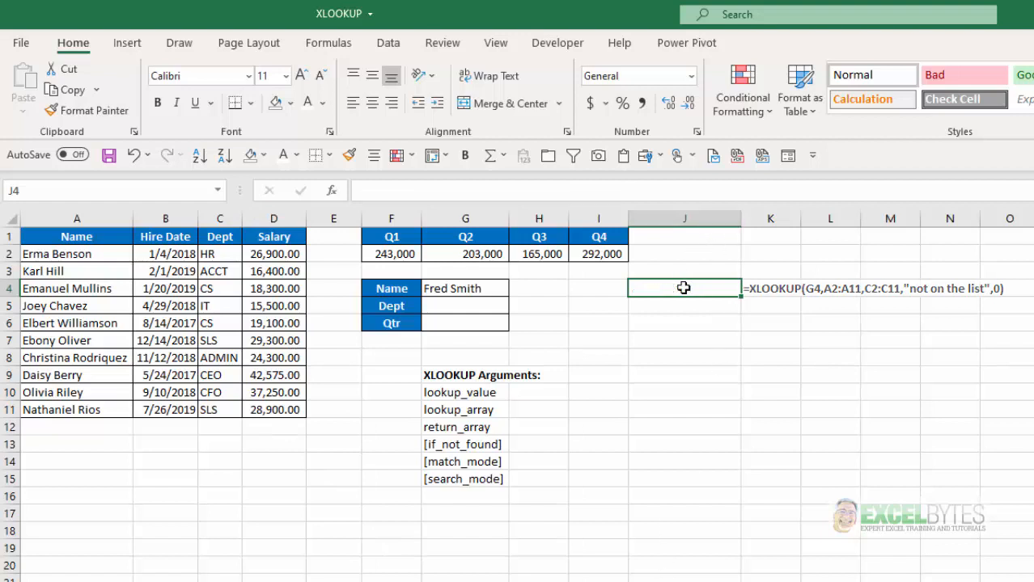
type("=xl")
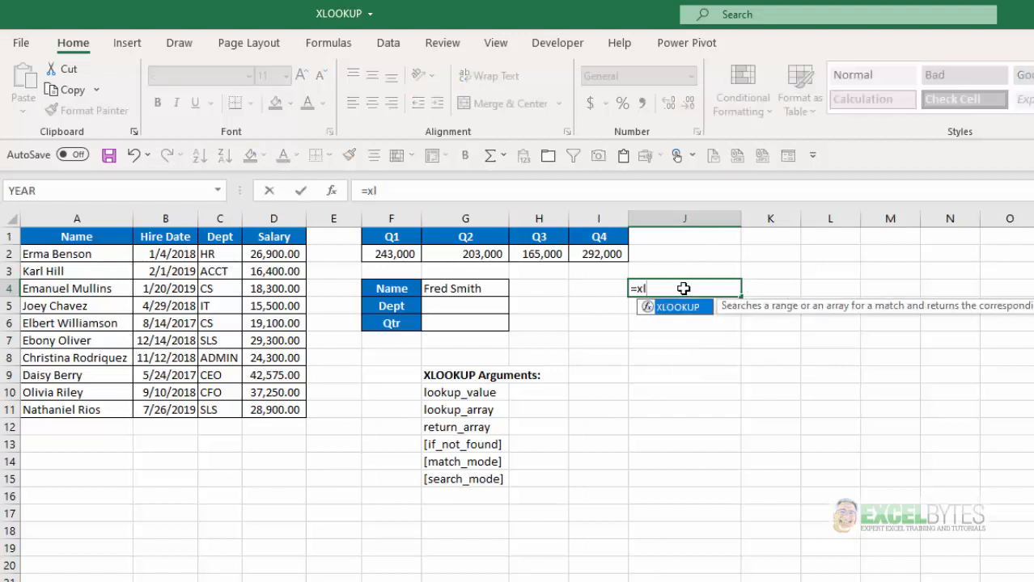
key("Tab")
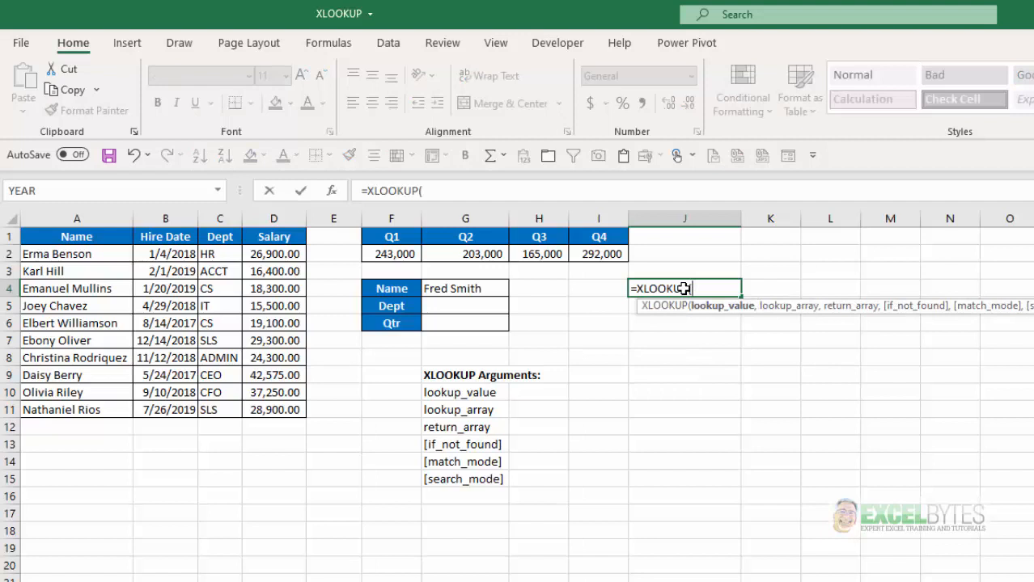
type("max")
key("Tab")
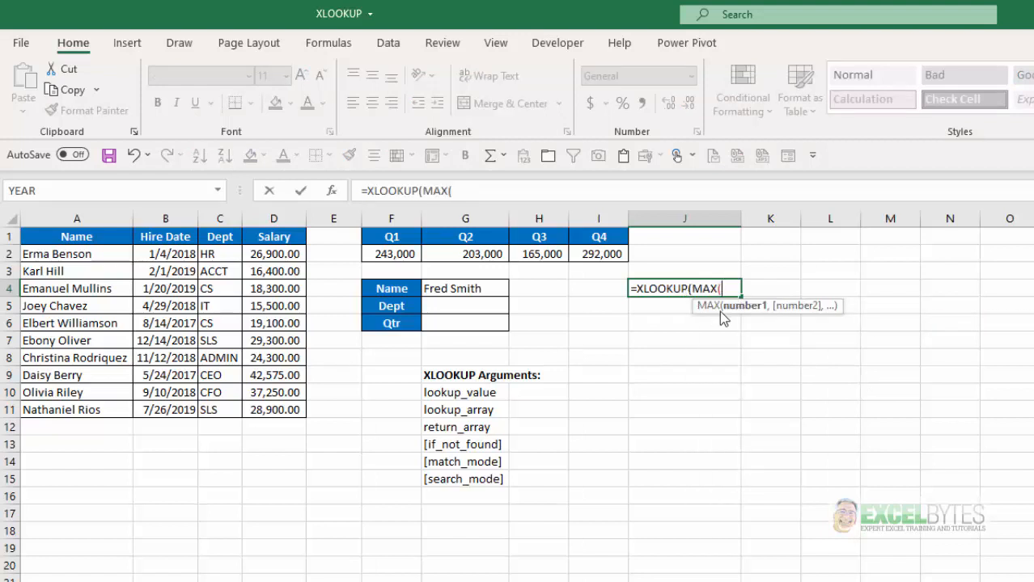
left_click_drag(282, 253, 289, 410)
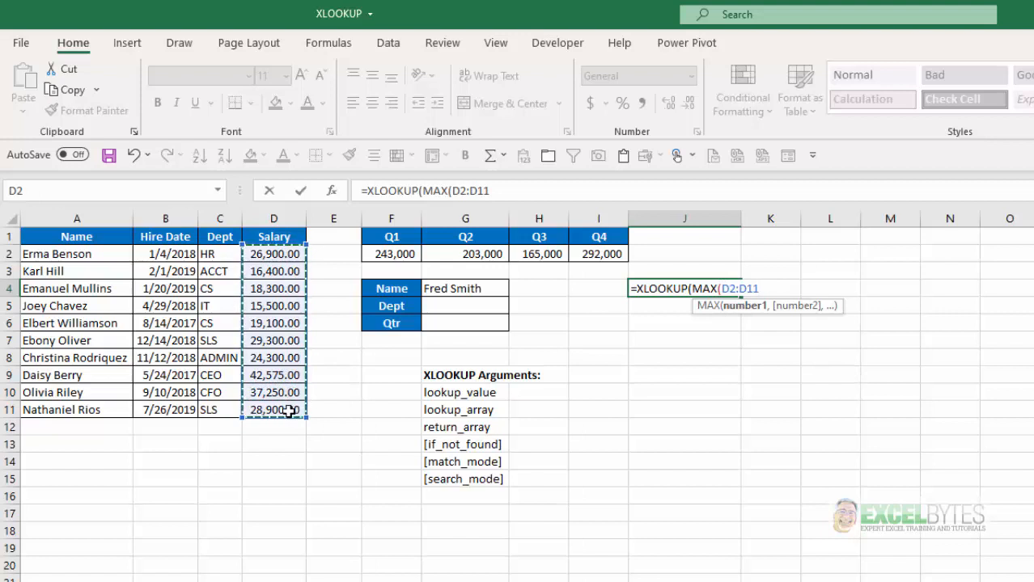
type("),")
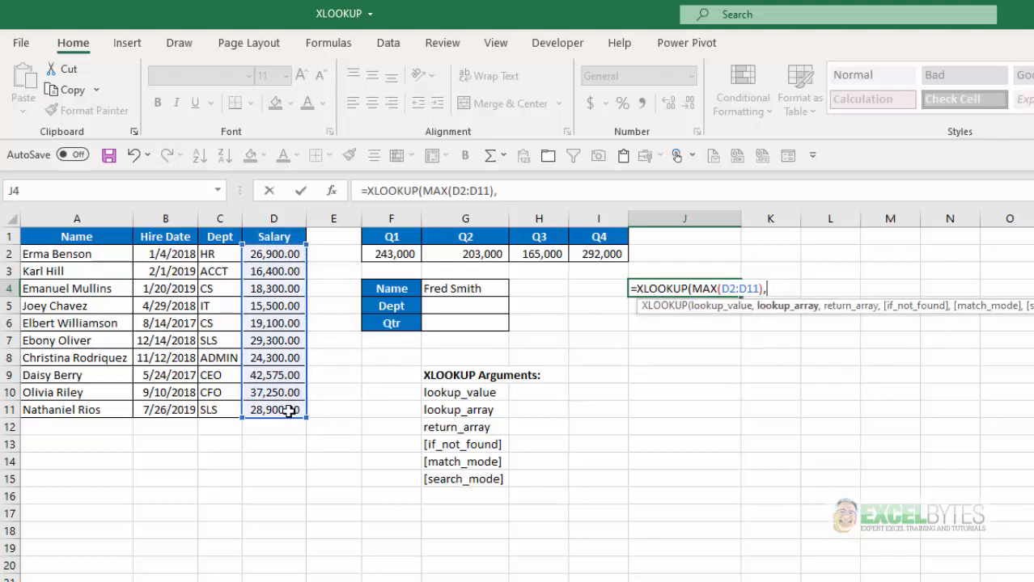
left_click_drag(274, 253, 292, 402)
type(",")
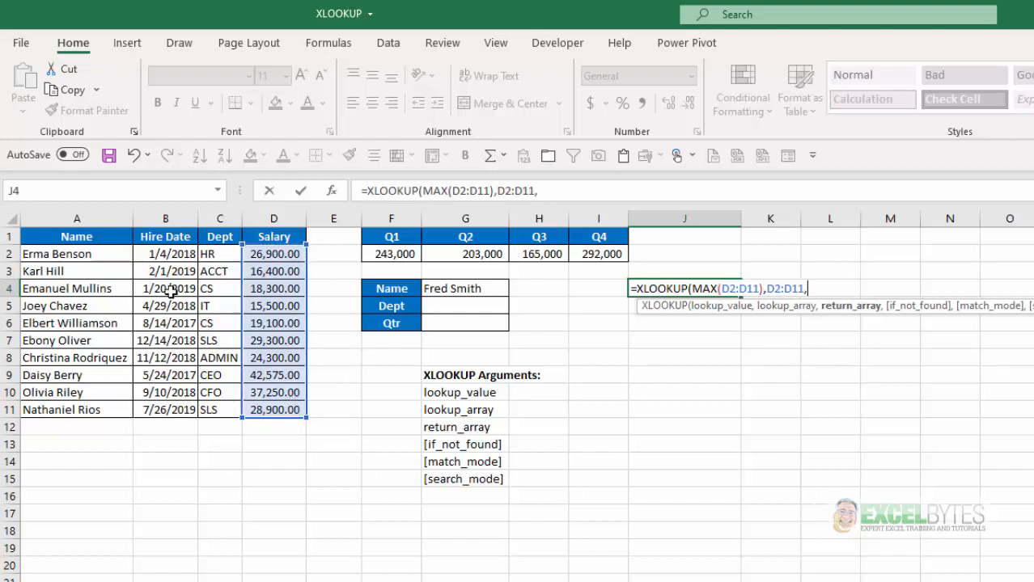
left_click_drag(88, 256, 86, 406)
type(")")
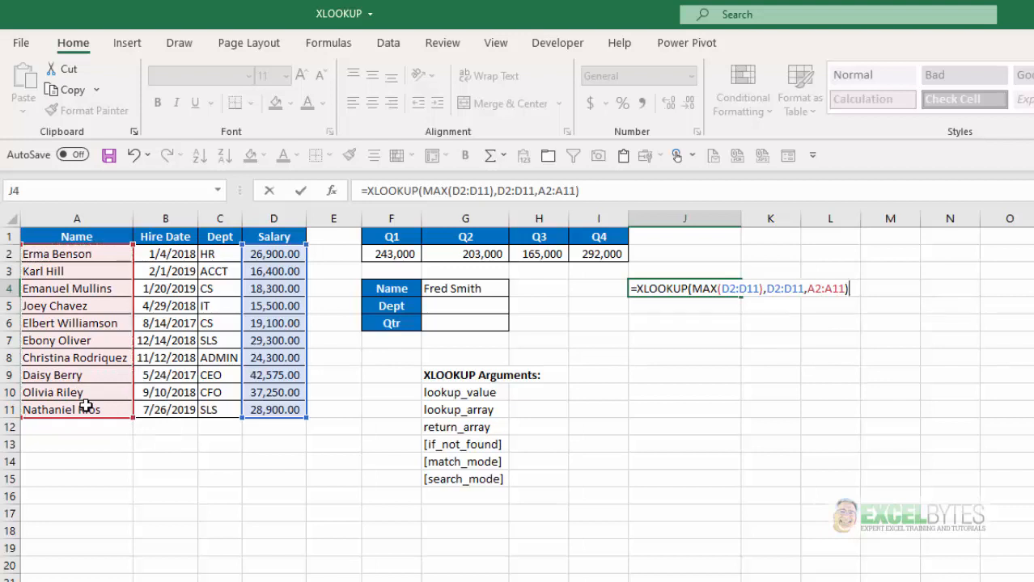
key("Return")
key("Up")
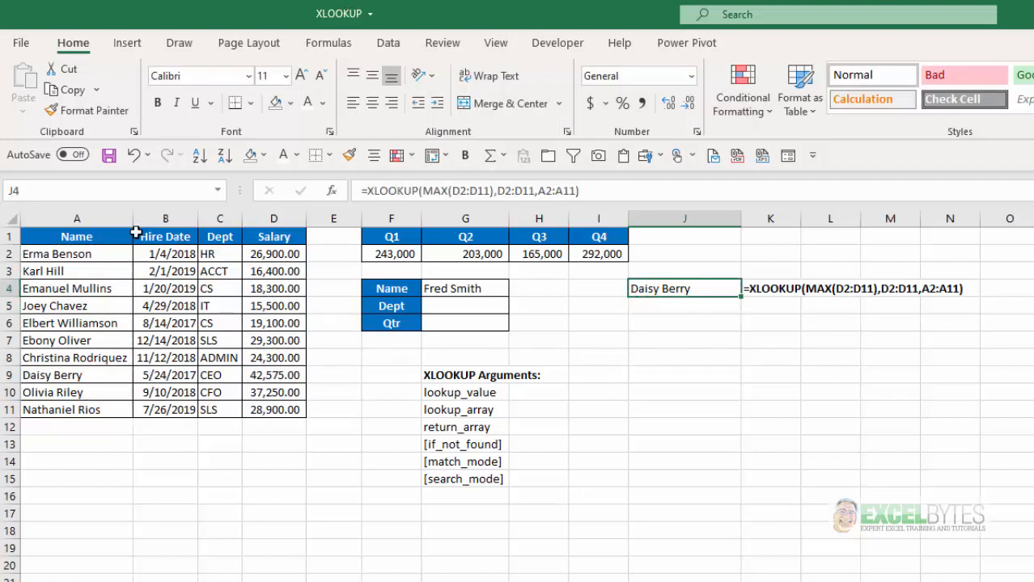
left_click(277, 377)
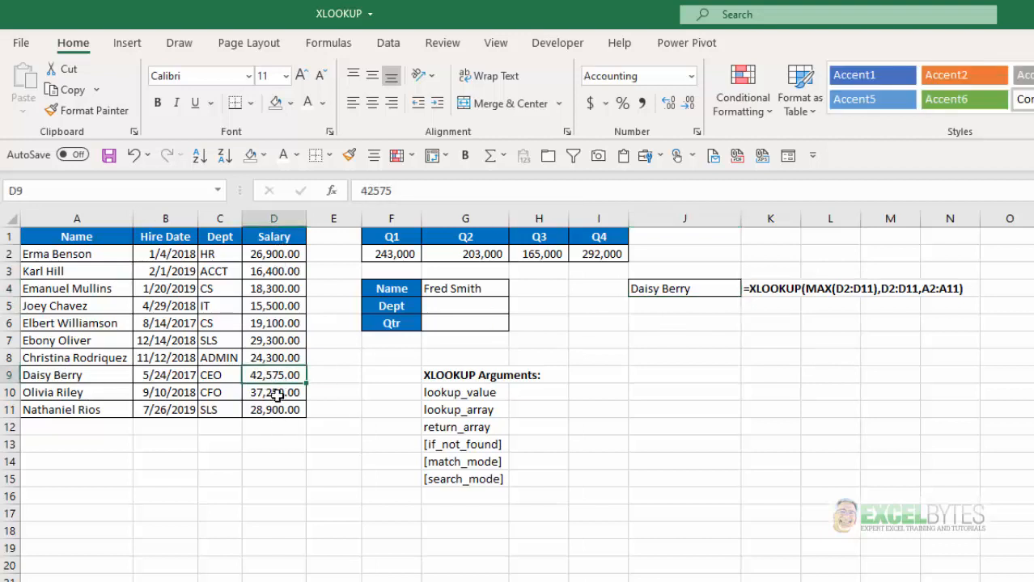
- Change MAX to MIN in the J4 formula to return the employee with the lowest salary
left_click(662, 289)
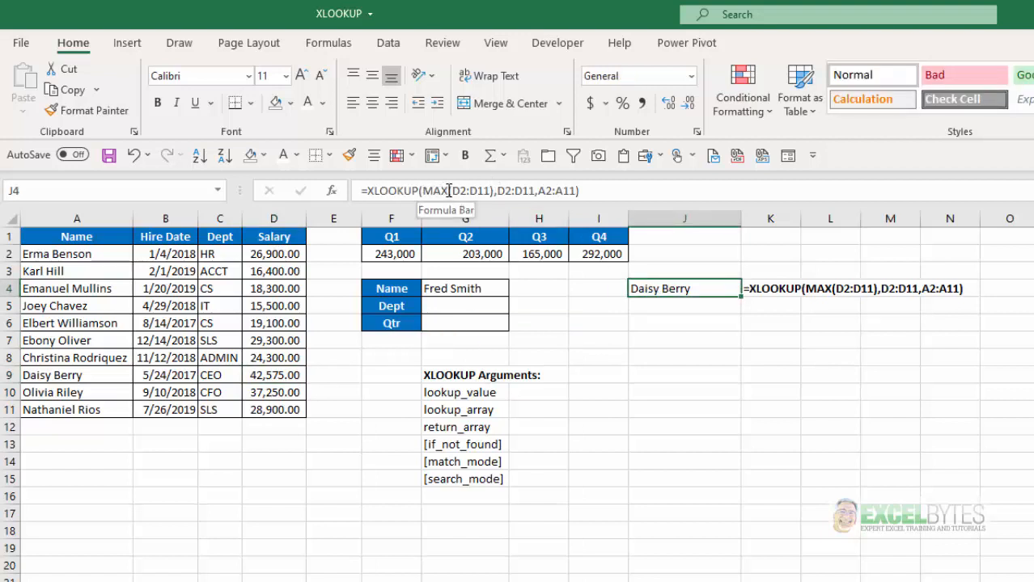
left_click(446, 191)
key("BackSpace")
key("BackSpace")
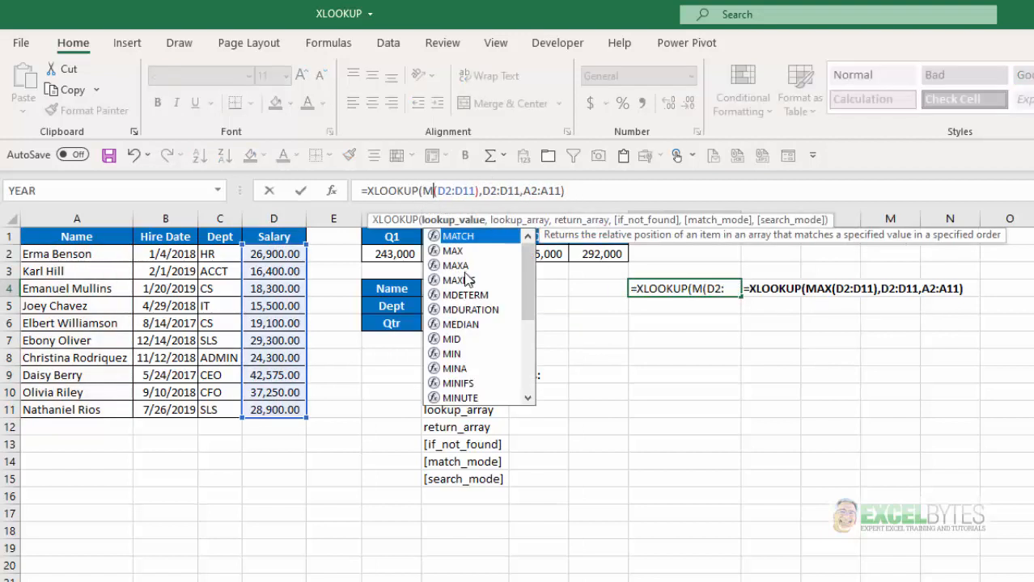
type("IN")
key("Return")
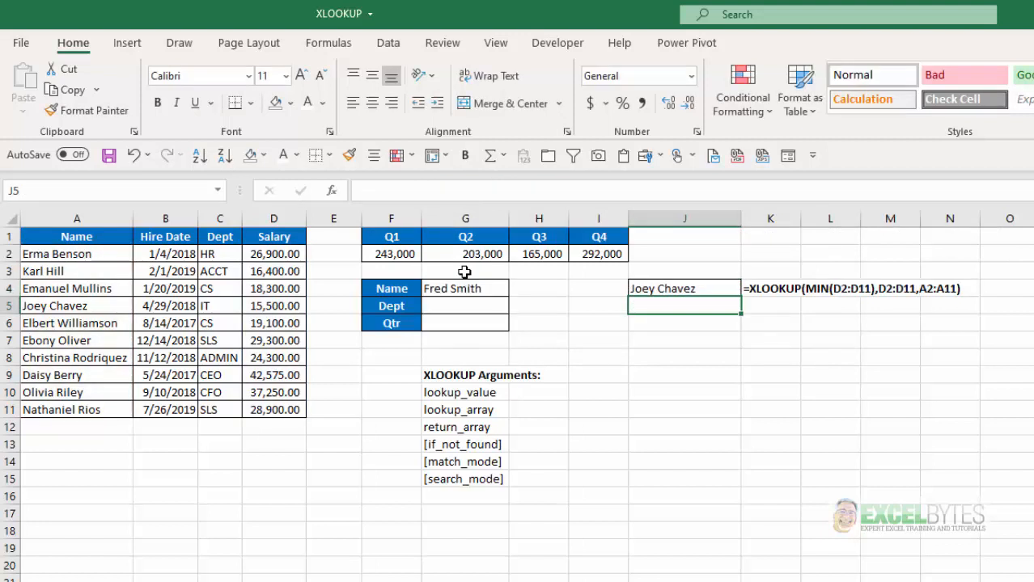
- Check the lowest salary in D5 and clear the formula from J4
key("Up")
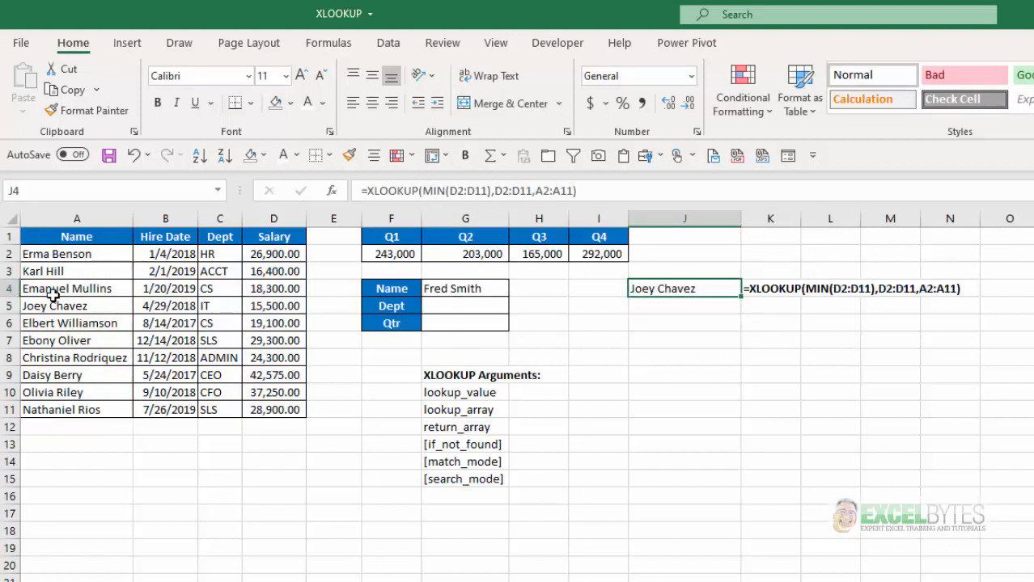
left_click(281, 307)
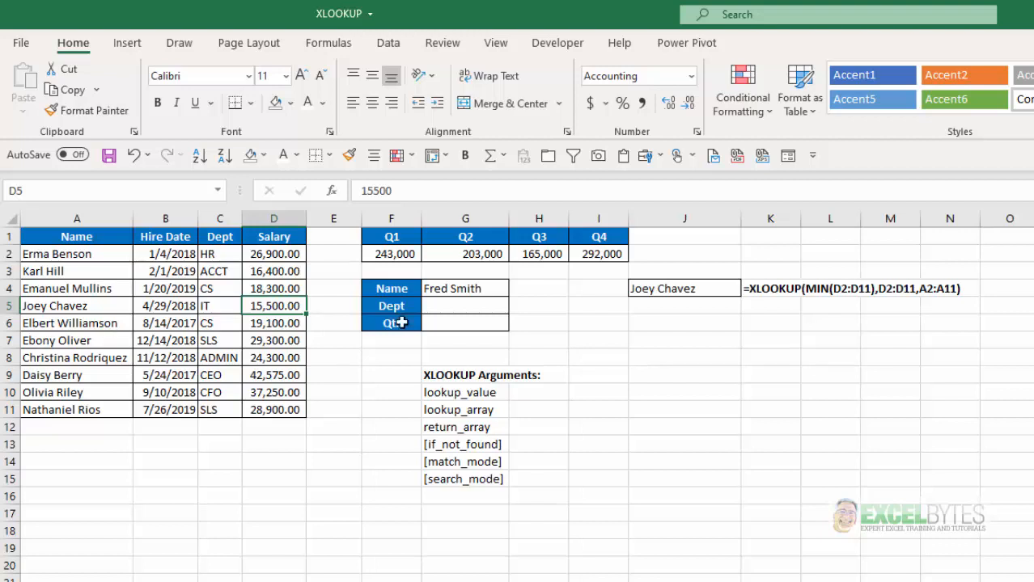
left_click(672, 290)
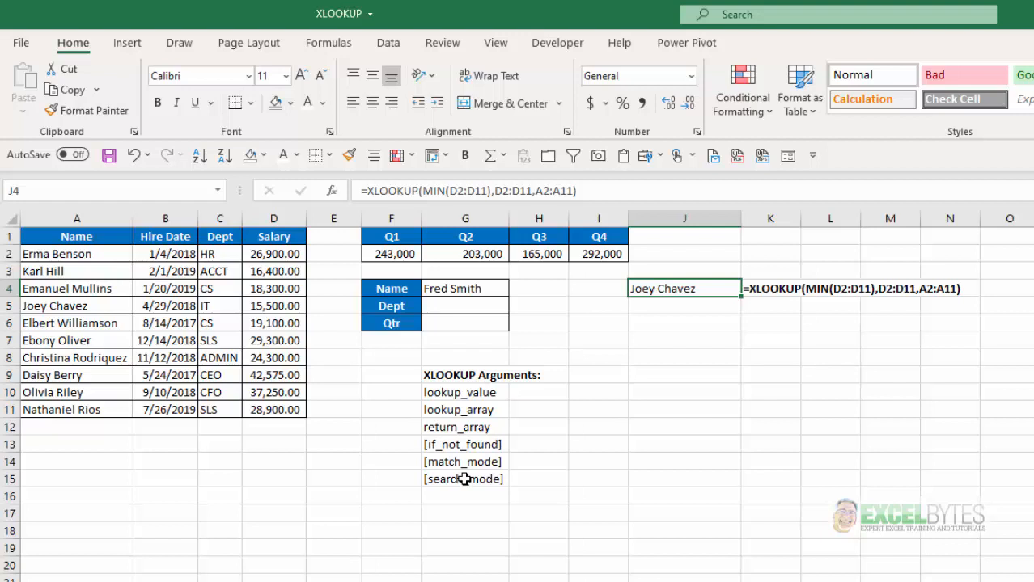
key("Delete")
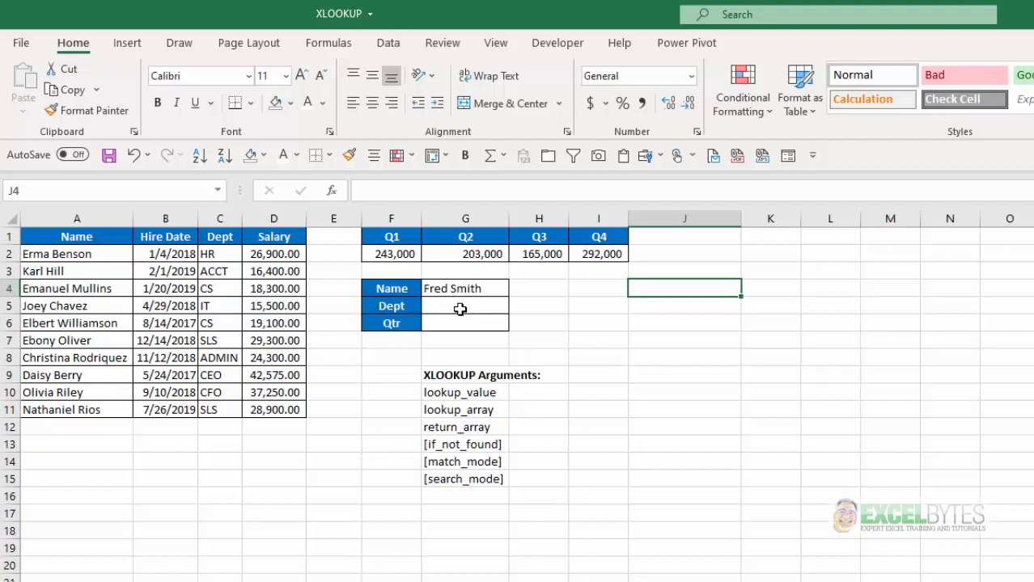
- Choose CS as the department in G5
left_click(460, 308)
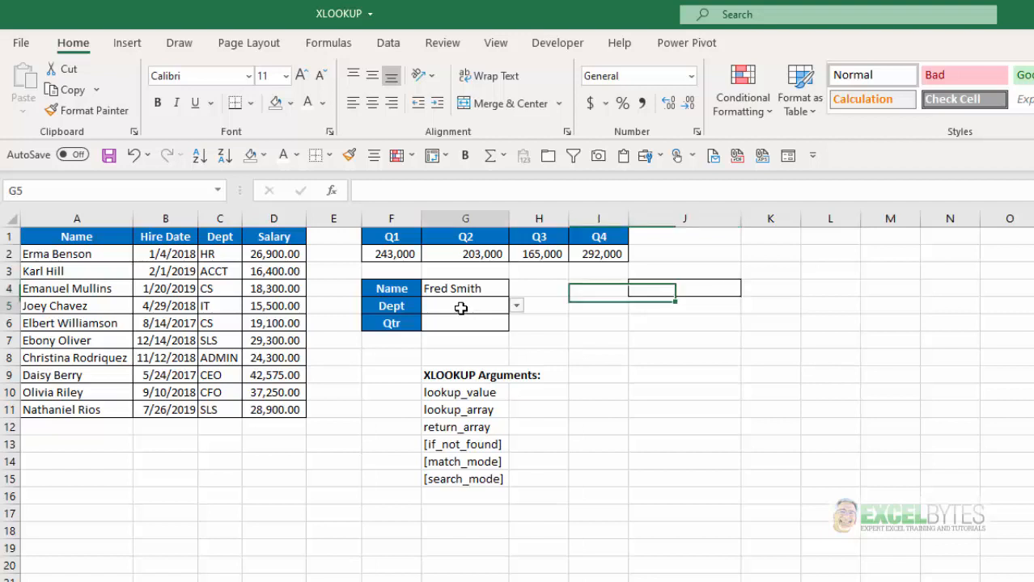
left_click(517, 308)
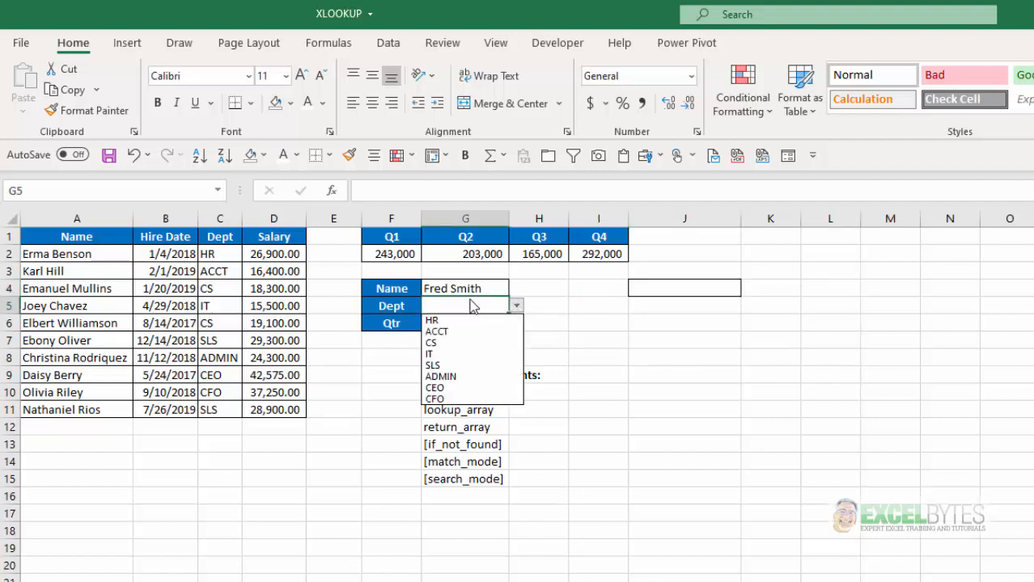
left_click(461, 340)
- Enter =XLOOKUP(G5,C2:C11,A2:A11) in J4 to return the first employee in the chosen department
left_click(692, 288)
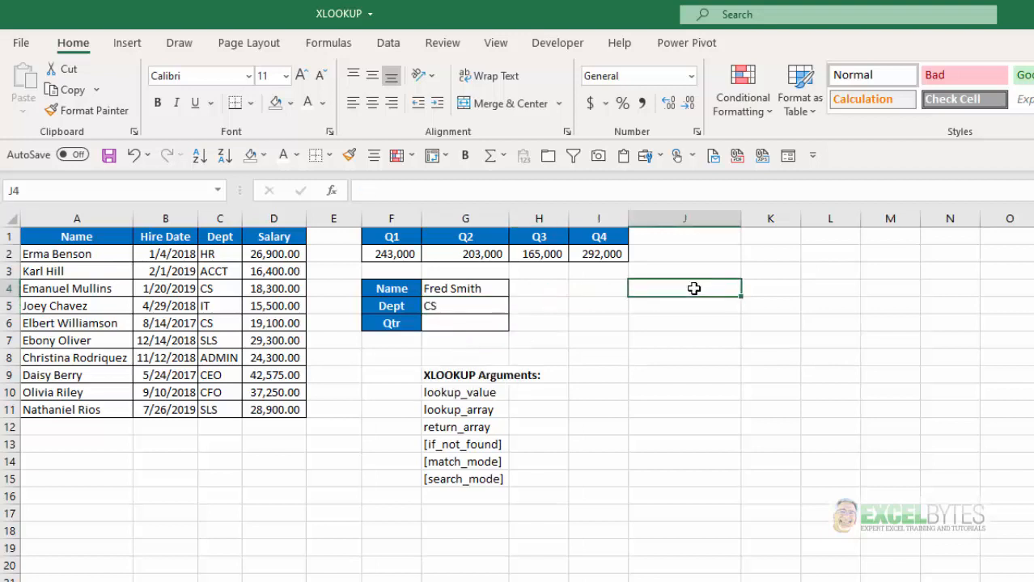
type("=xl")
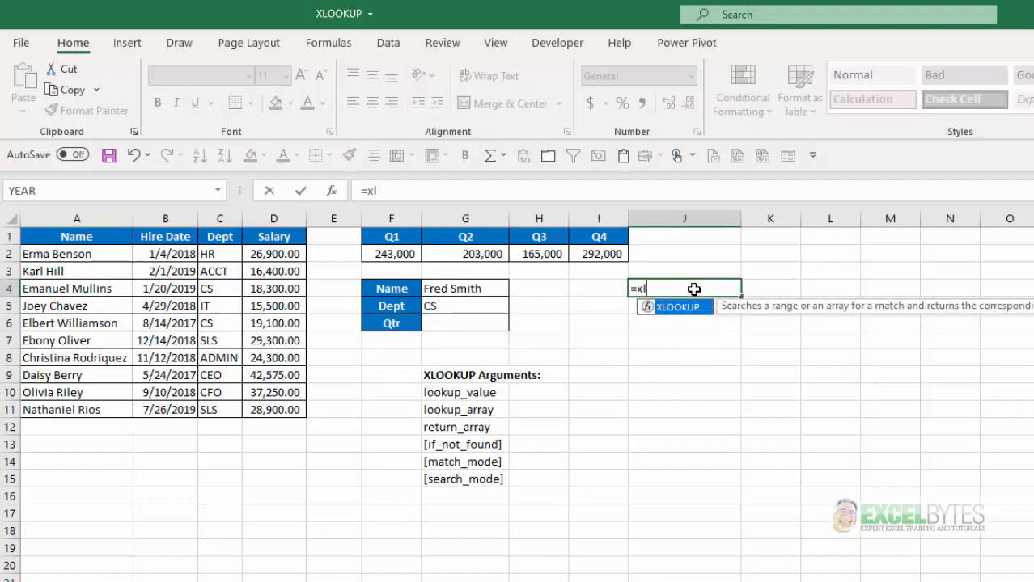
key("Tab")
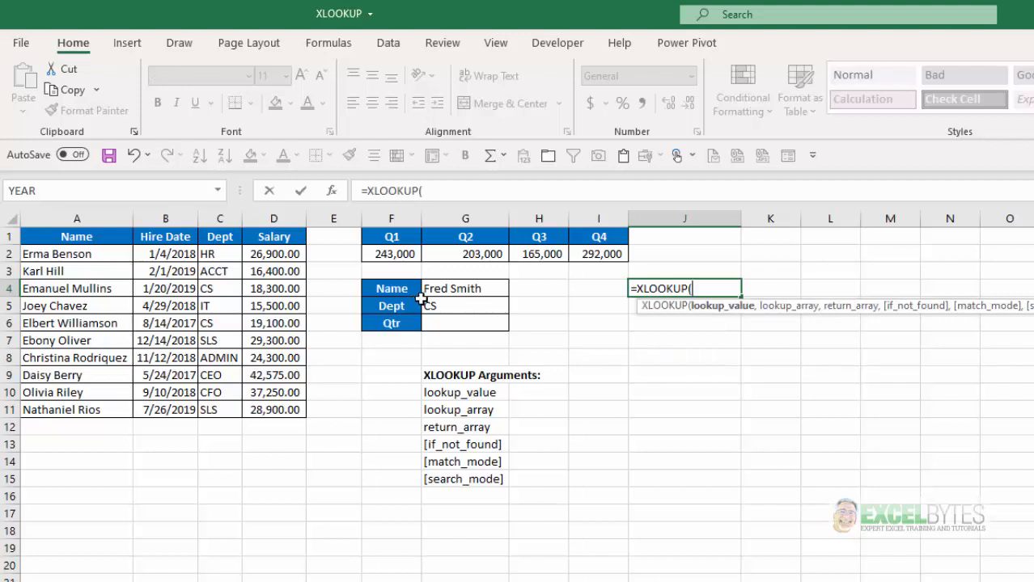
left_click(447, 309)
type(",")
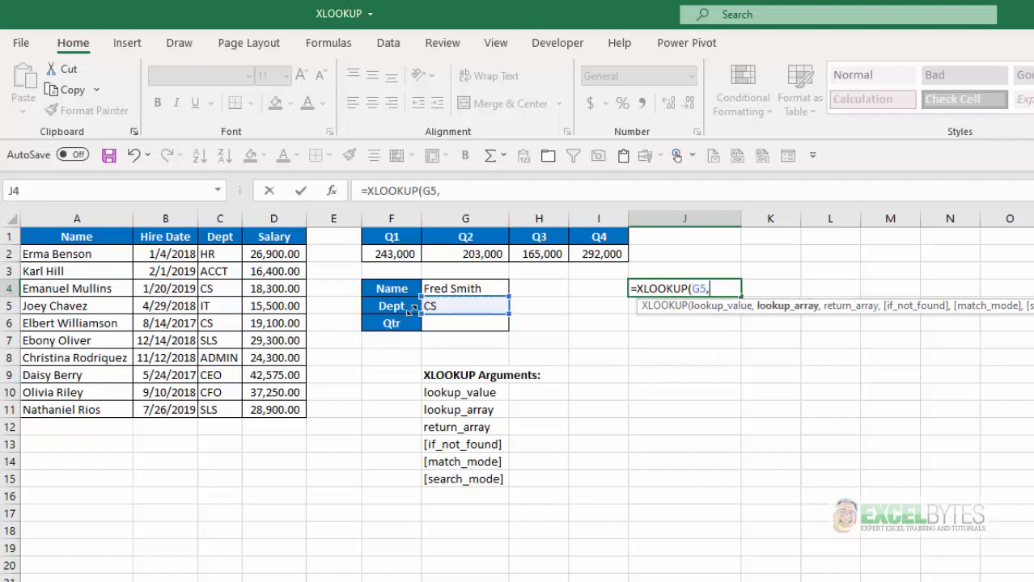
left_click_drag(214, 254, 223, 414)
type(",")
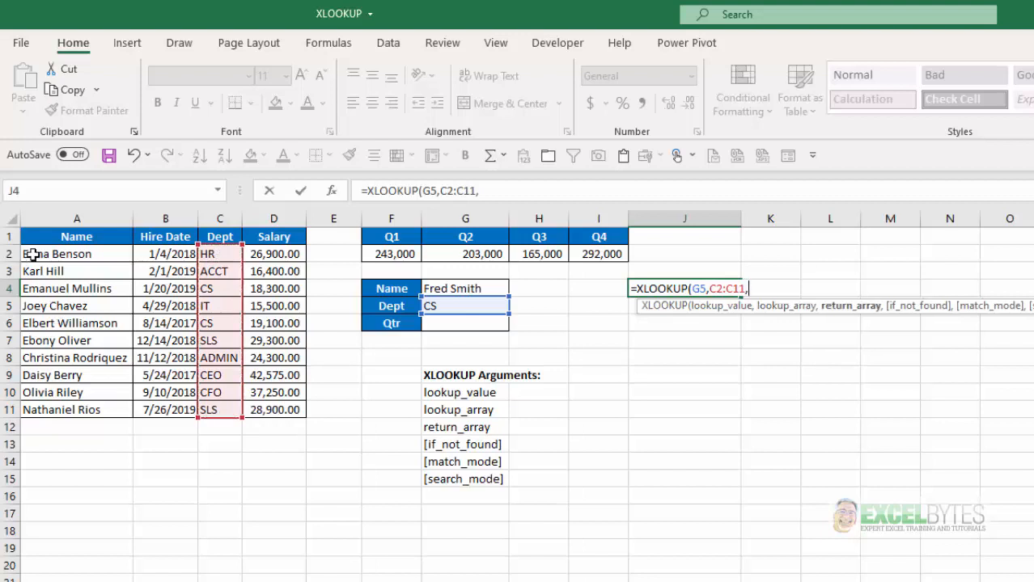
left_click_drag(32, 254, 68, 407)
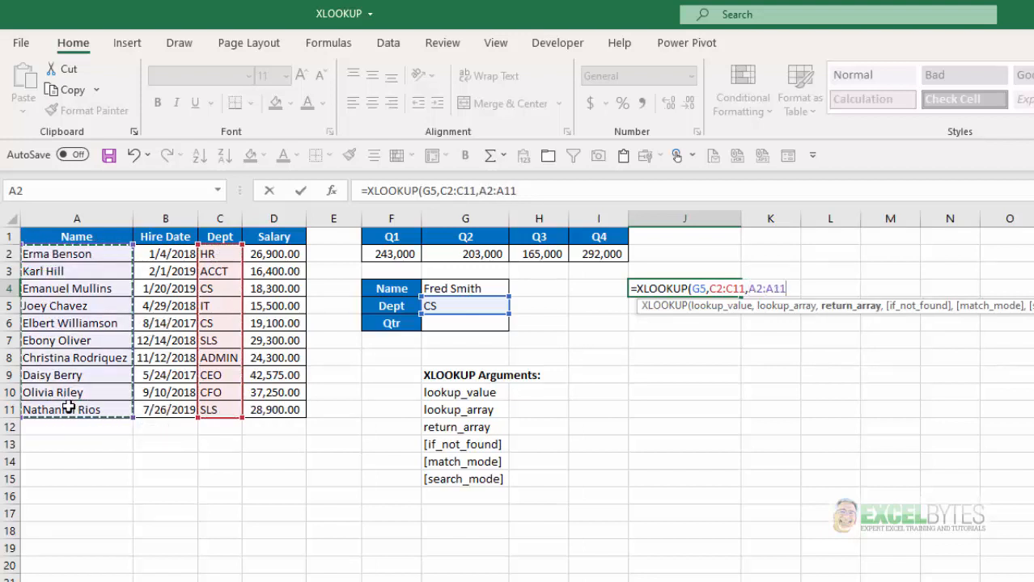
type(")")
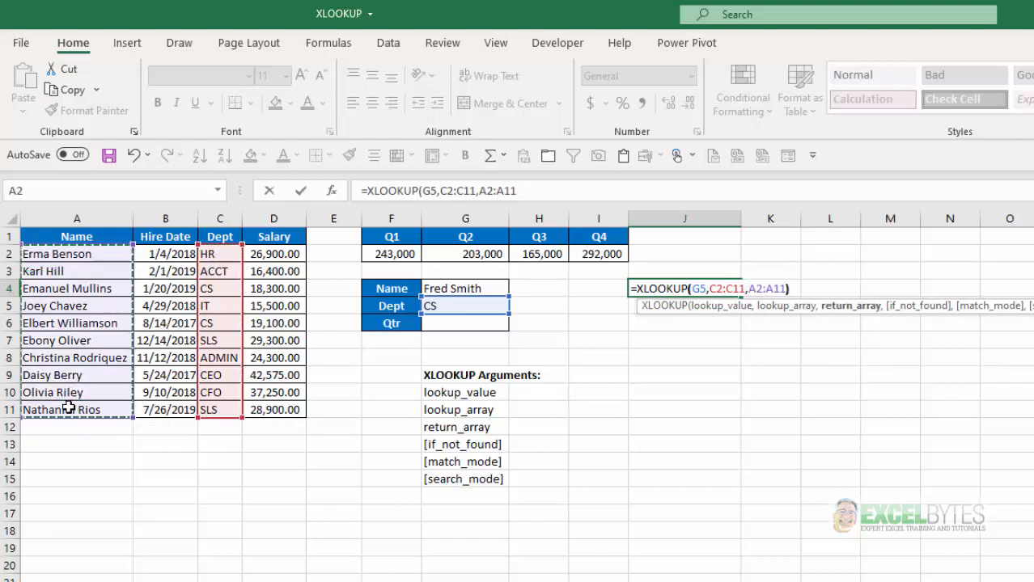
key("Return")
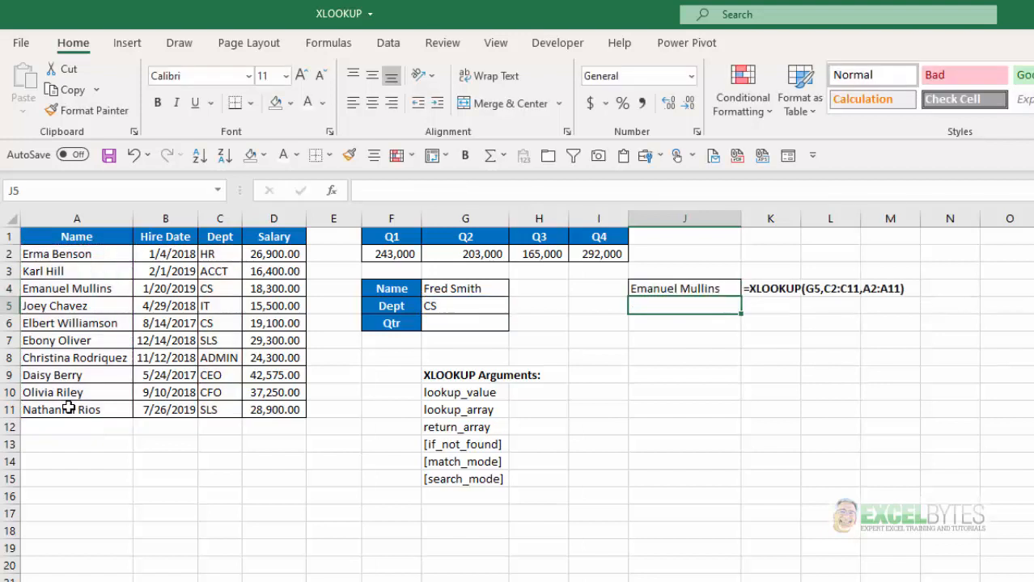
- Check the J4 result against the department in C4 and the employee name in A4
key("Up")
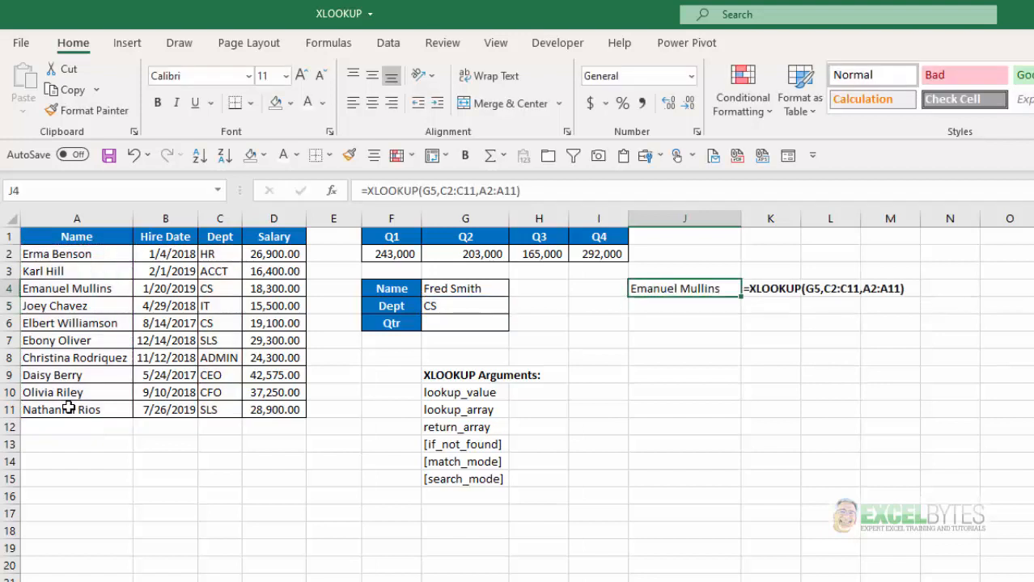
left_click(227, 289)
left_click(40, 288)
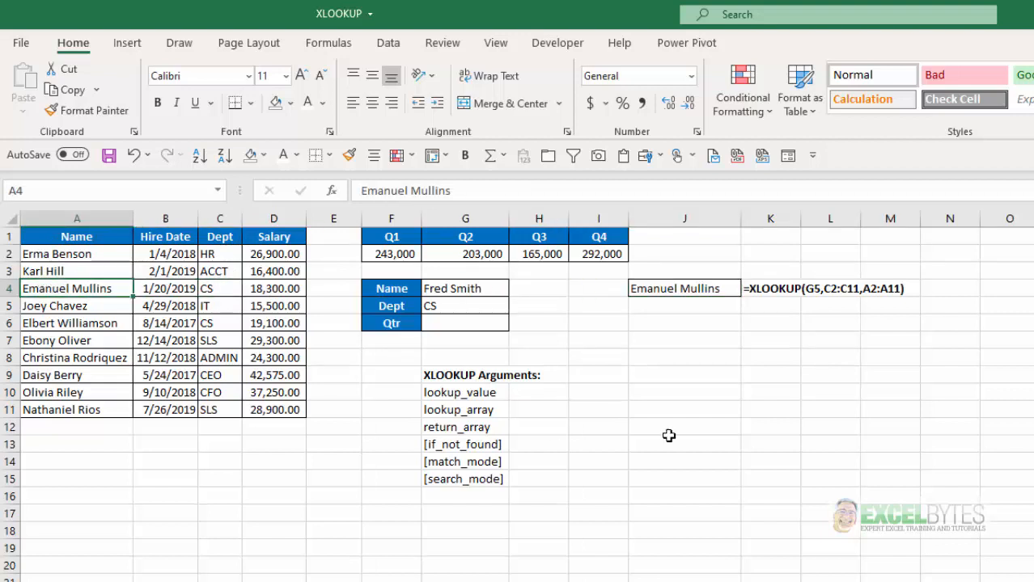
- Clear J4 and start a new XLOOKUP formula with lookup value G5, lookup array C2:C11 and return array A2:A11
left_click(661, 289)
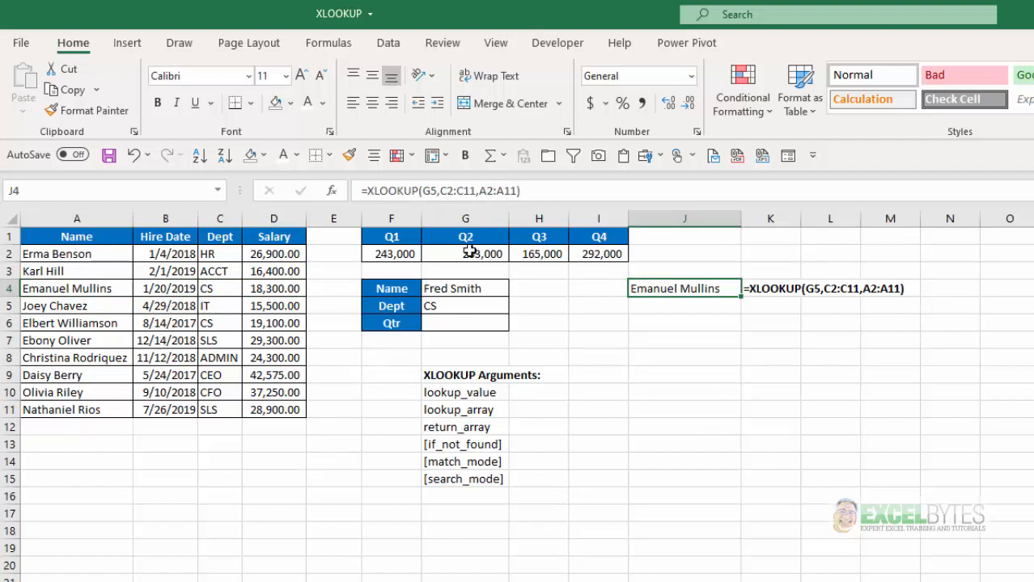
key("Delete")
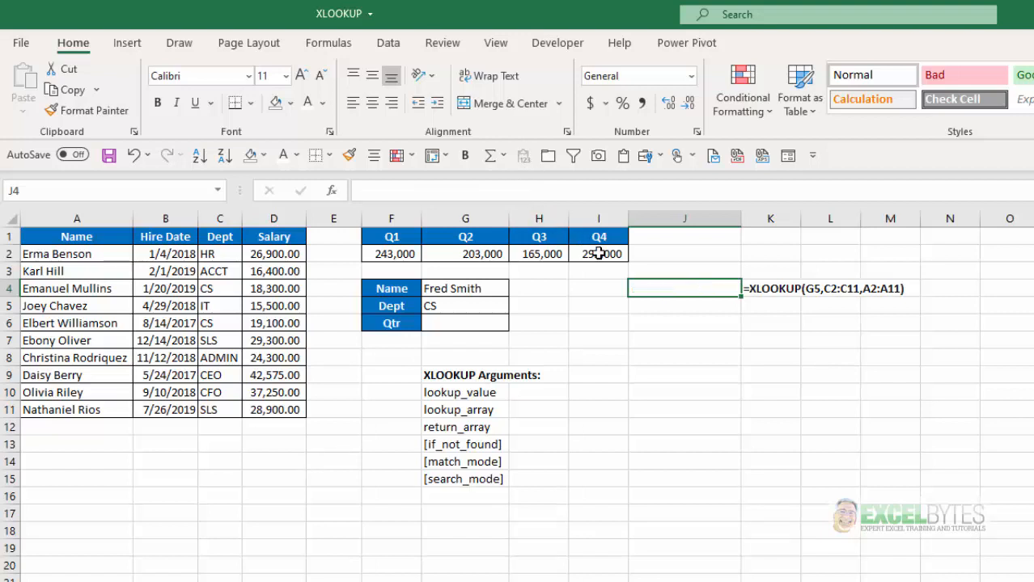
type("=")
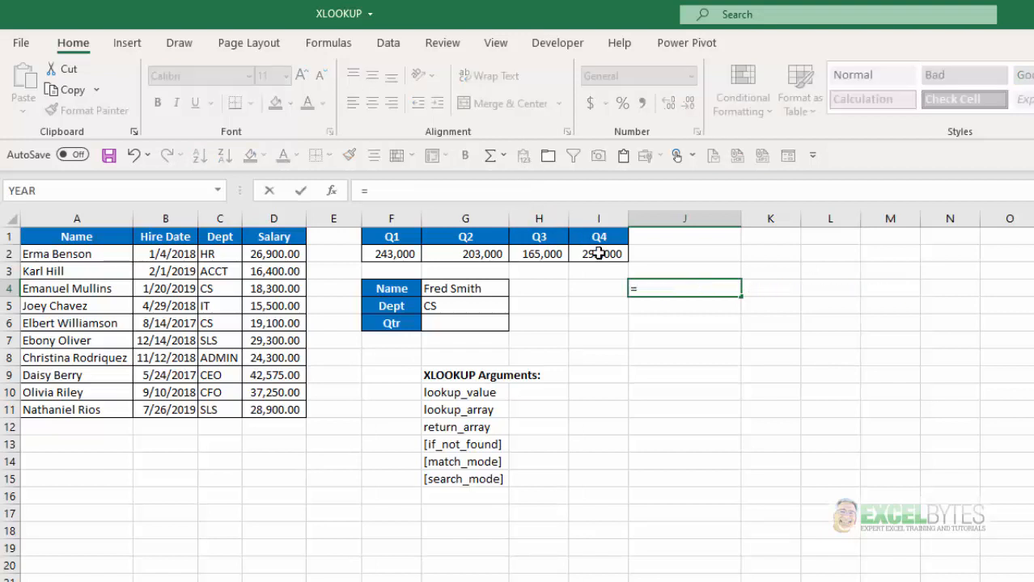
type("xl")
key("Tab")
left_click(450, 307)
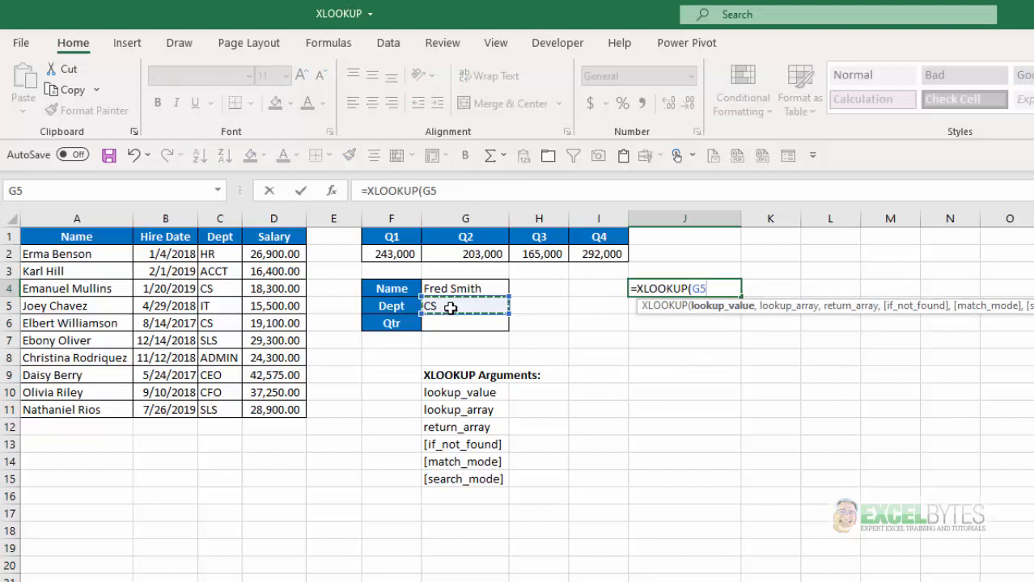
type(",")
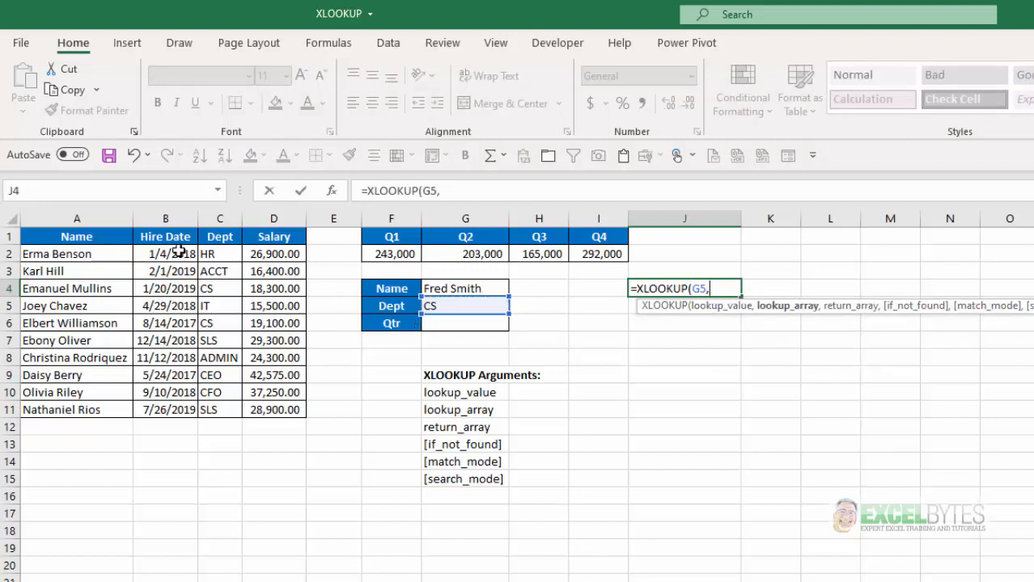
left_click_drag(219, 254, 222, 410)
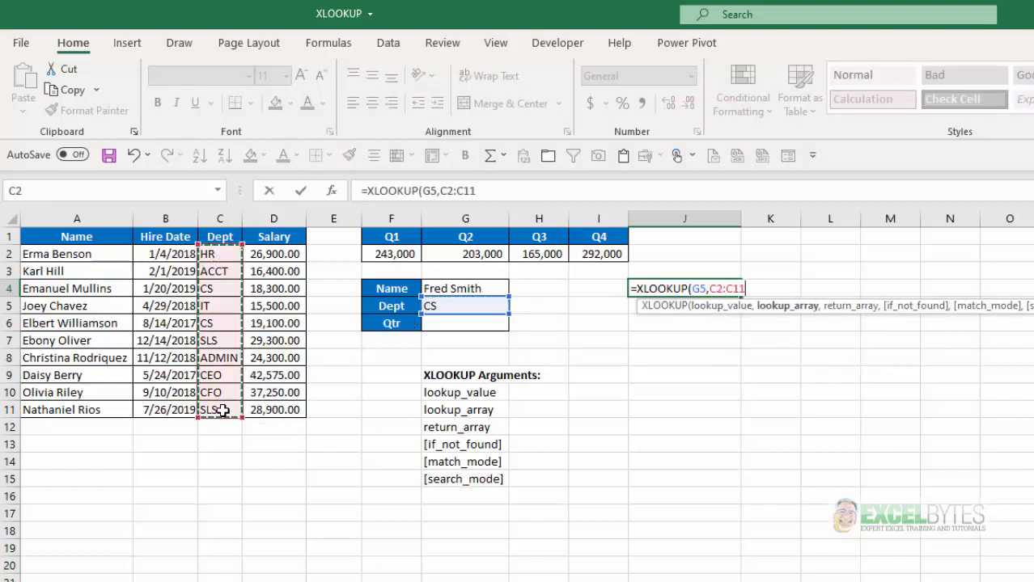
type(",")
left_click_drag(98, 255, 97, 403)
- Complete the J4 formula with if_not_found left empty, match mode 0 for exact match and search mode -1 for last-to-first
type(",")
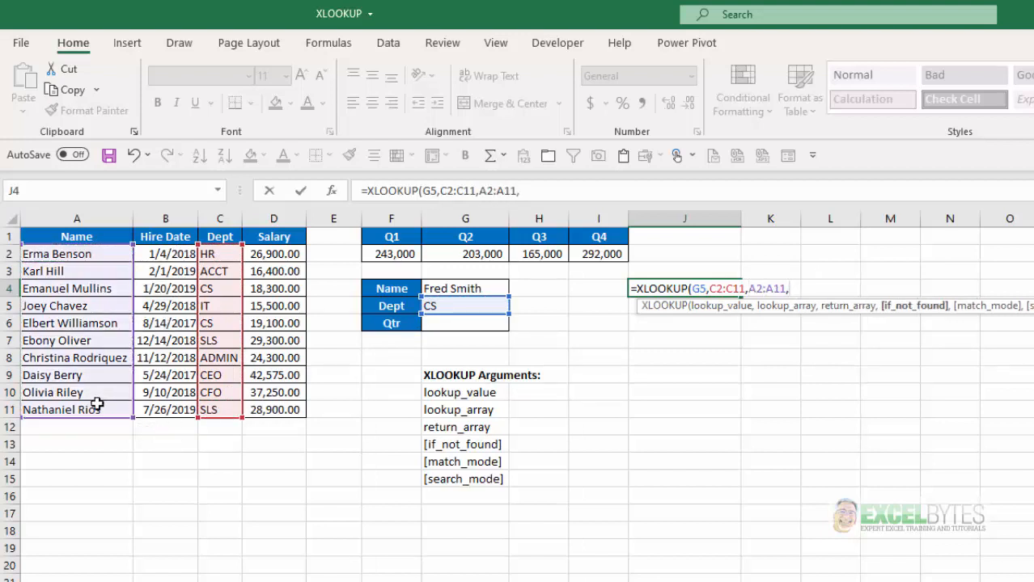
type(",")
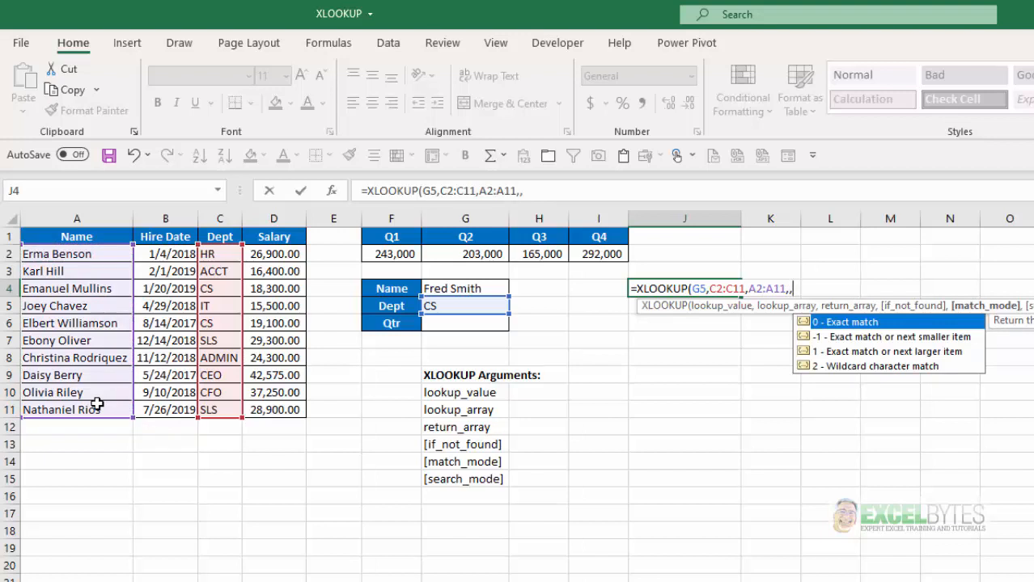
type("0,")
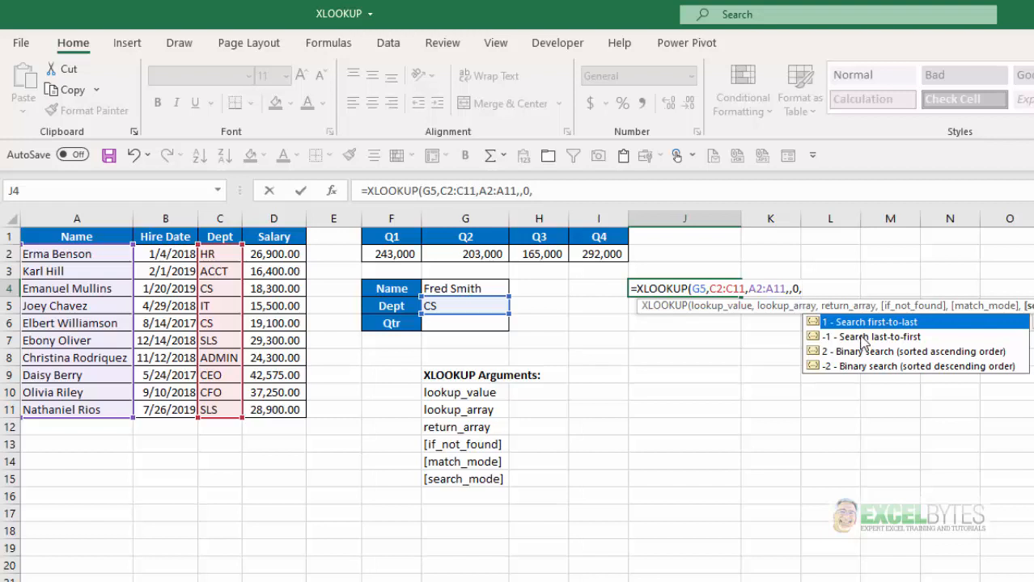
type("-1")
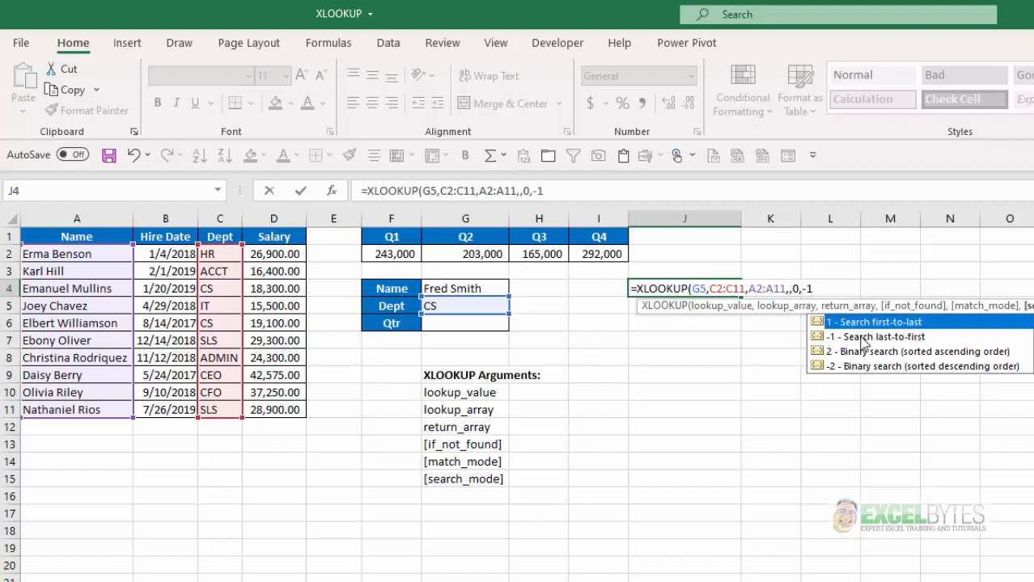
type(")")
key("Return")
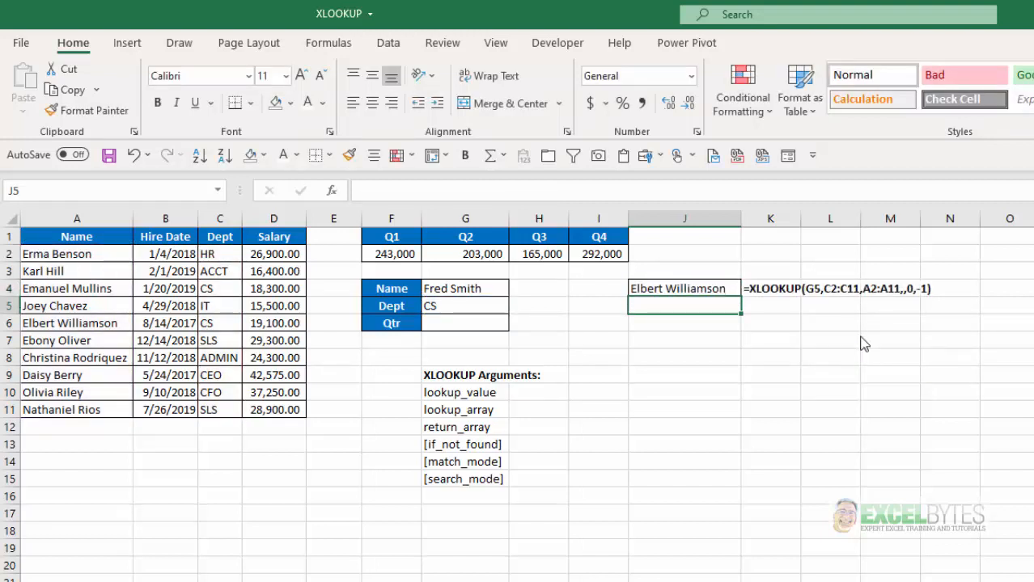
- Compare the J4 result with the department in C6 and the employee name in A6
key("Up")
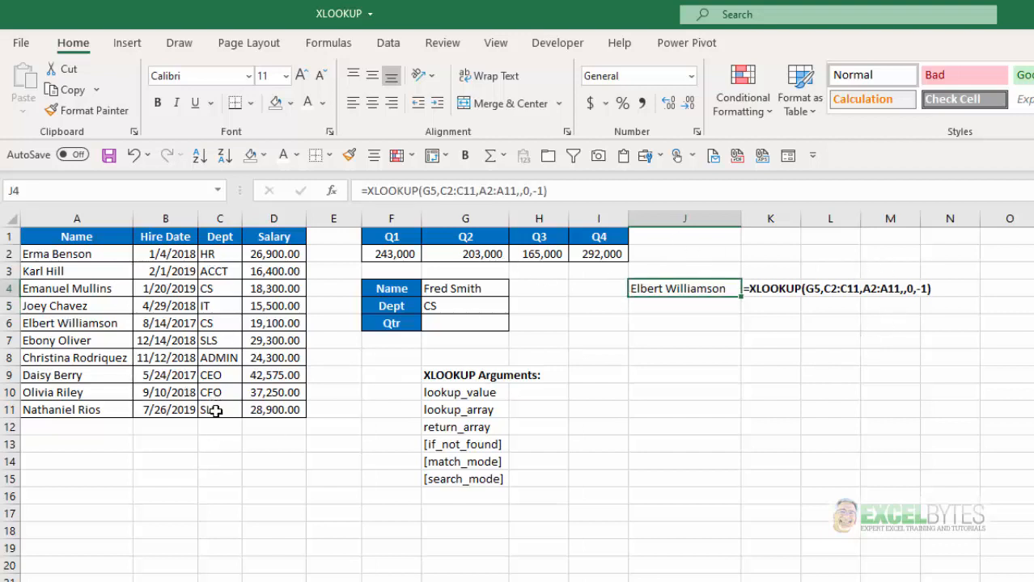
left_click(224, 323)
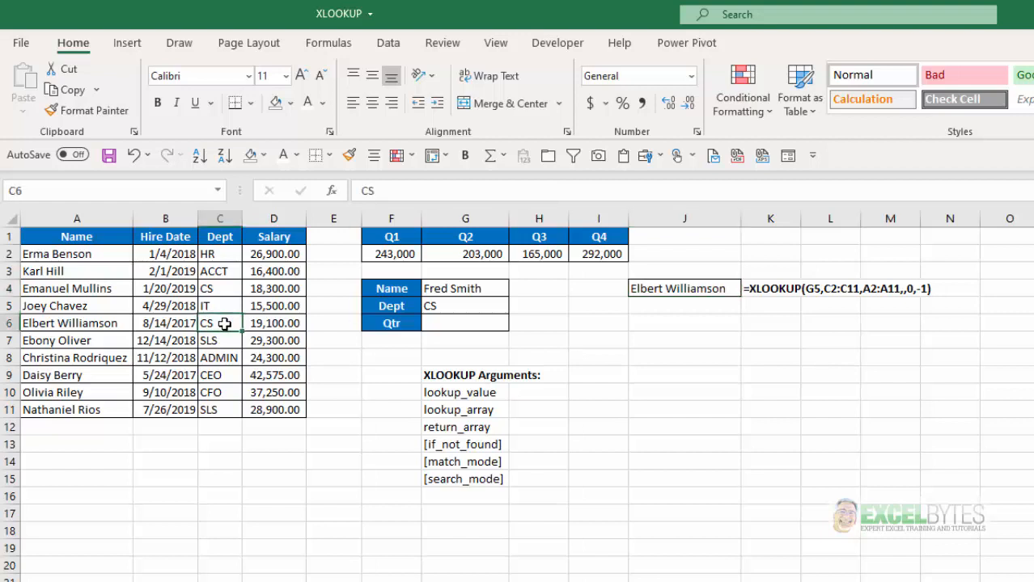
left_click(73, 321)
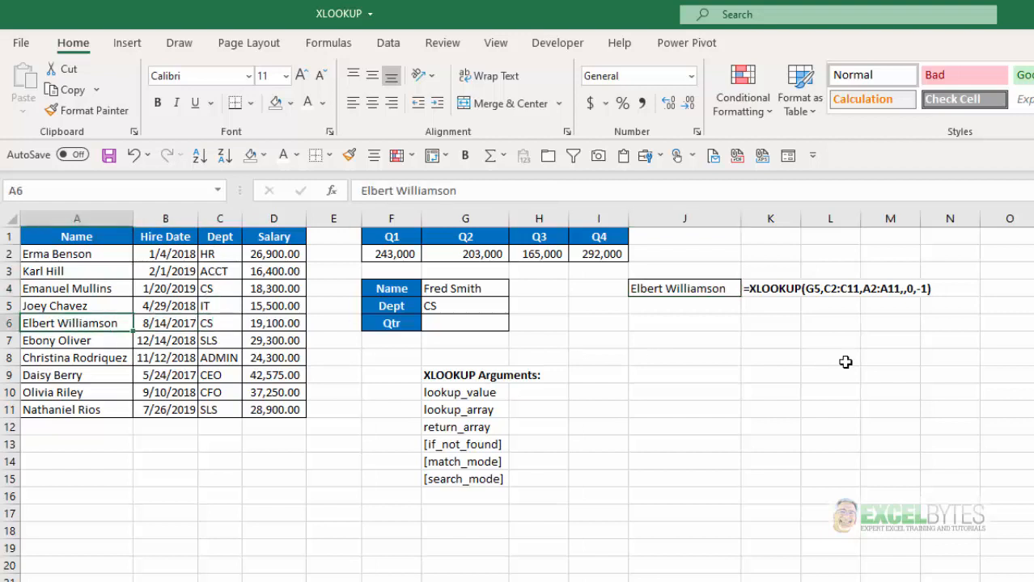
- Clear J4 and start a new XLOOKUP formula with lookup value 25000, lookup array D2:D11 and return array A2:A11
left_click(715, 288)
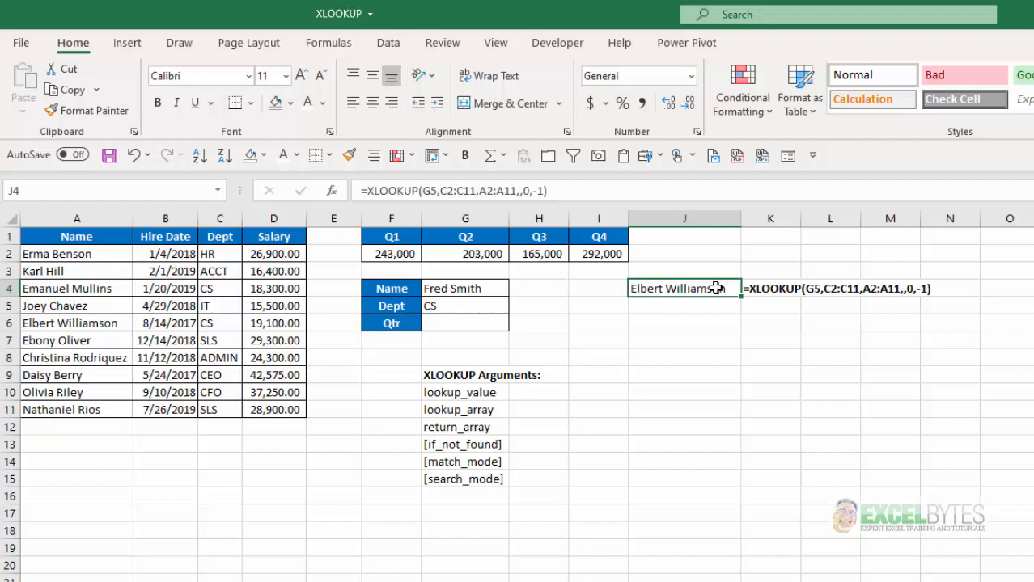
key("Delete")
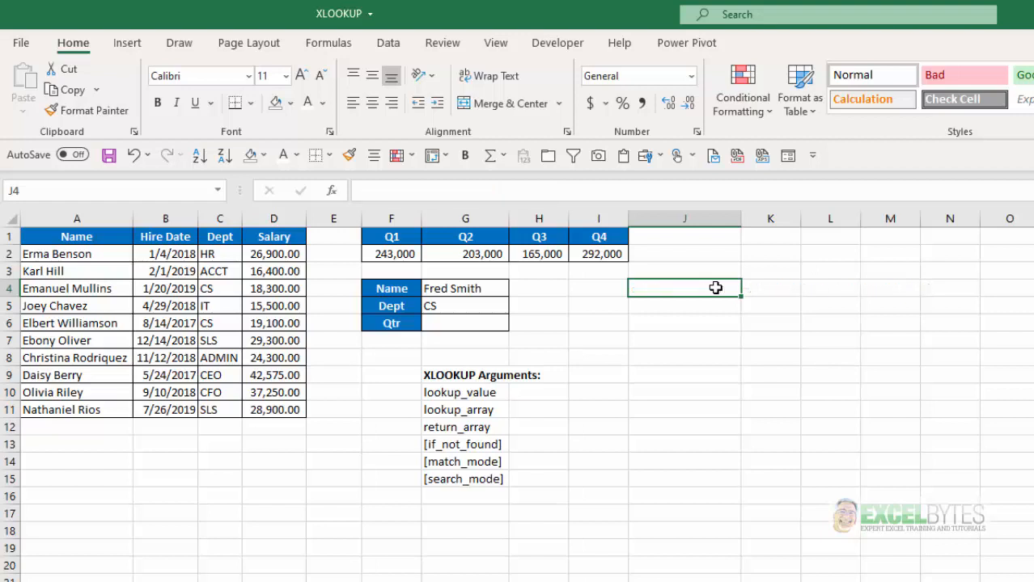
type("=xl")
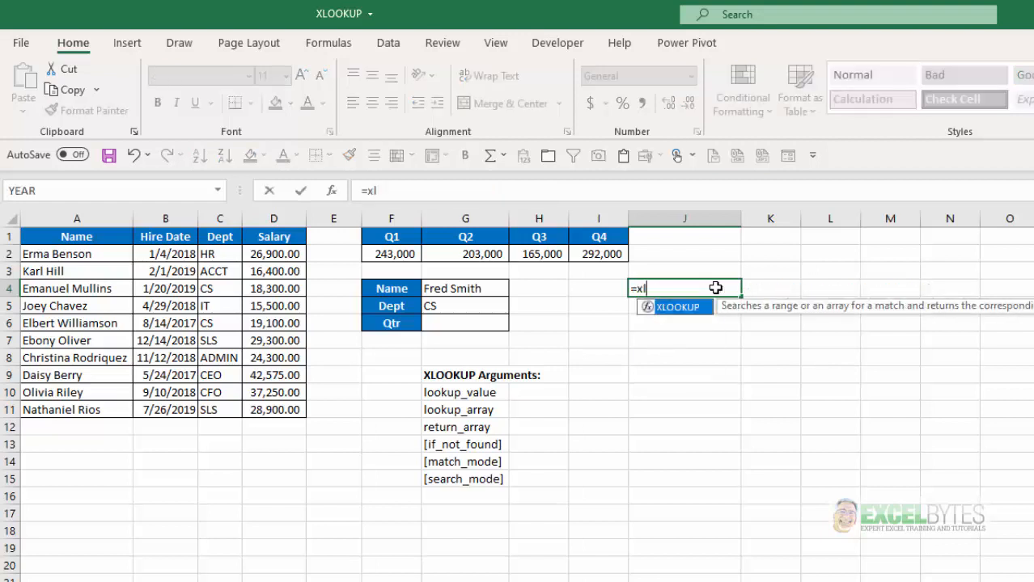
key("Tab")
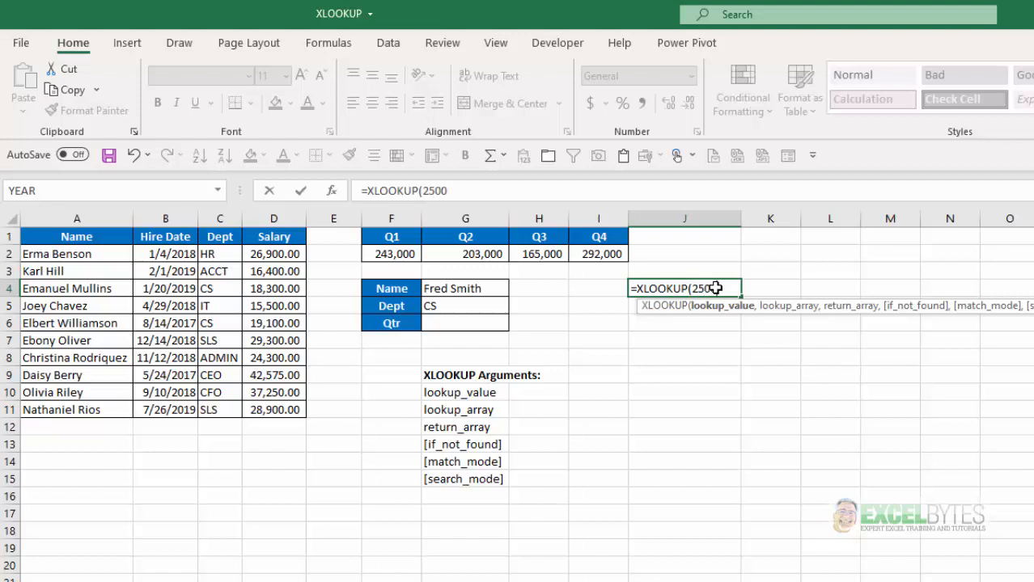
type("25000,")
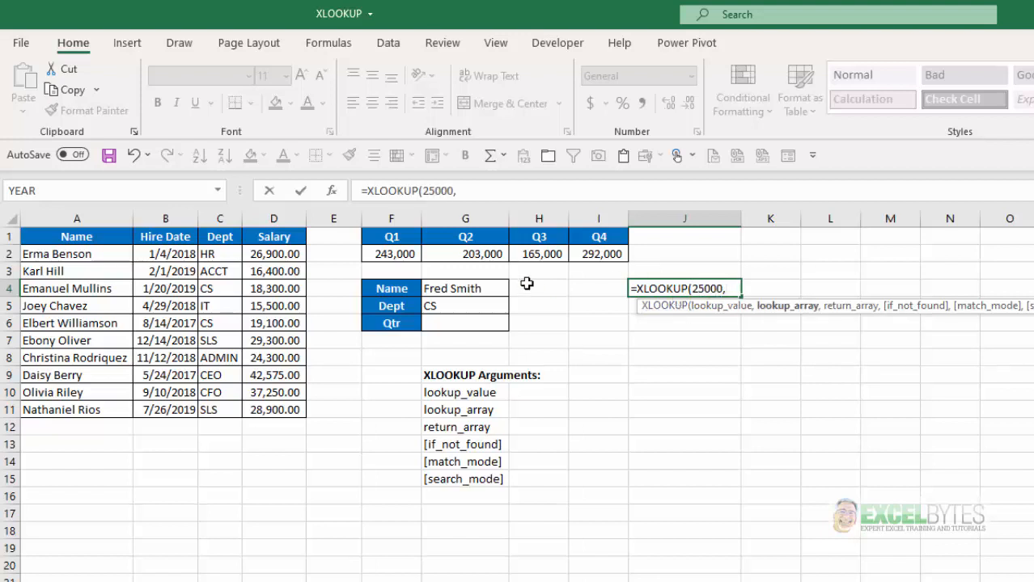
left_click(273, 254)
left_click_drag(274, 254, 277, 407)
type(",")
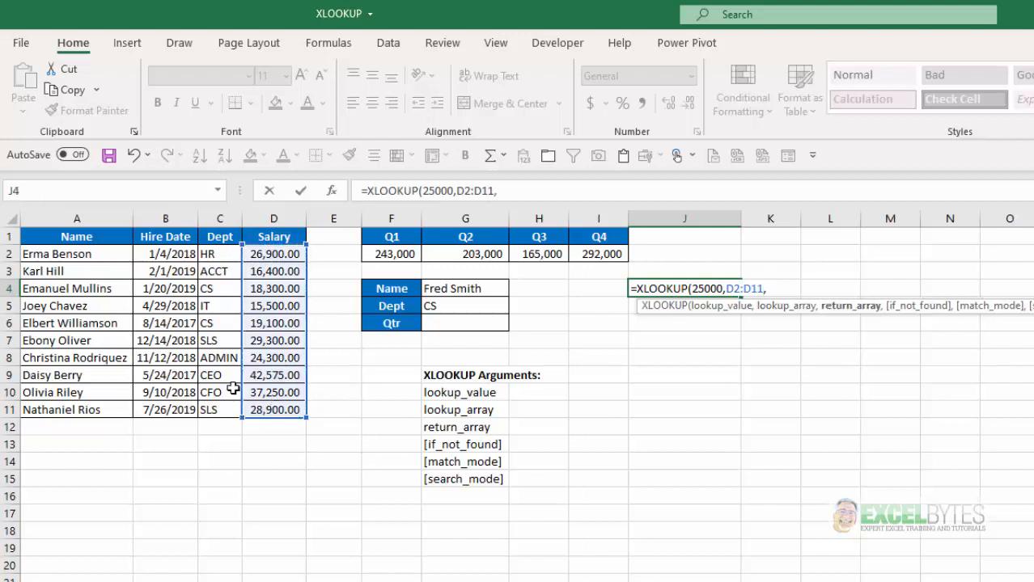
left_click_drag(87, 256, 86, 410)
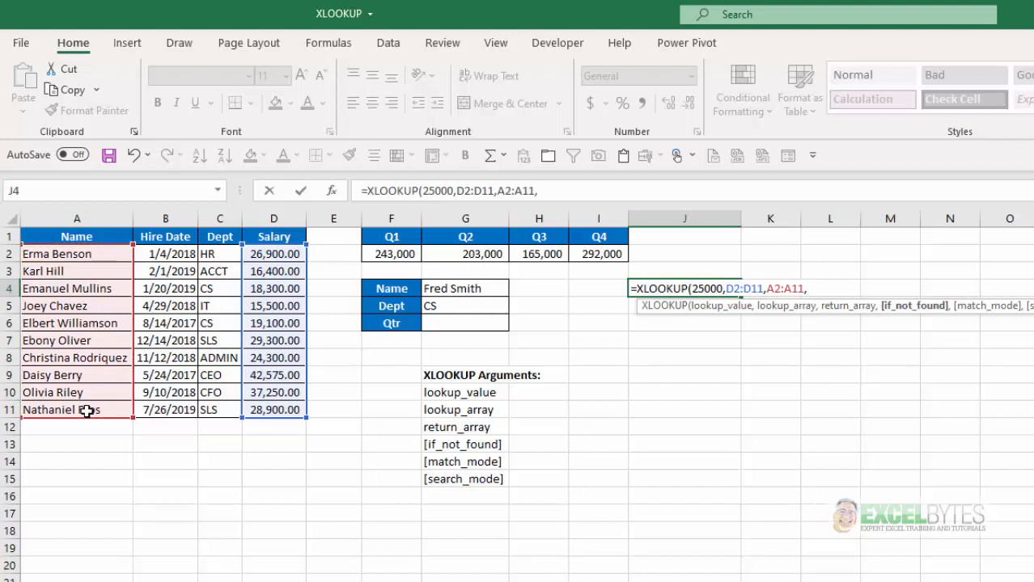
- Complete the J4 formula with if_not_found left empty and match mode 1 for exact match or next larger item
type(",")
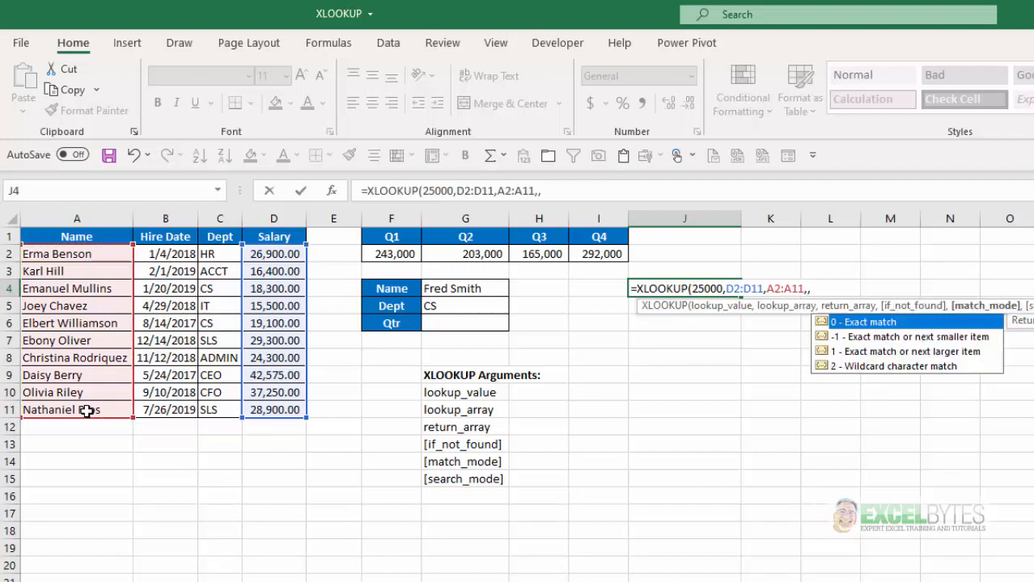
key("Down")
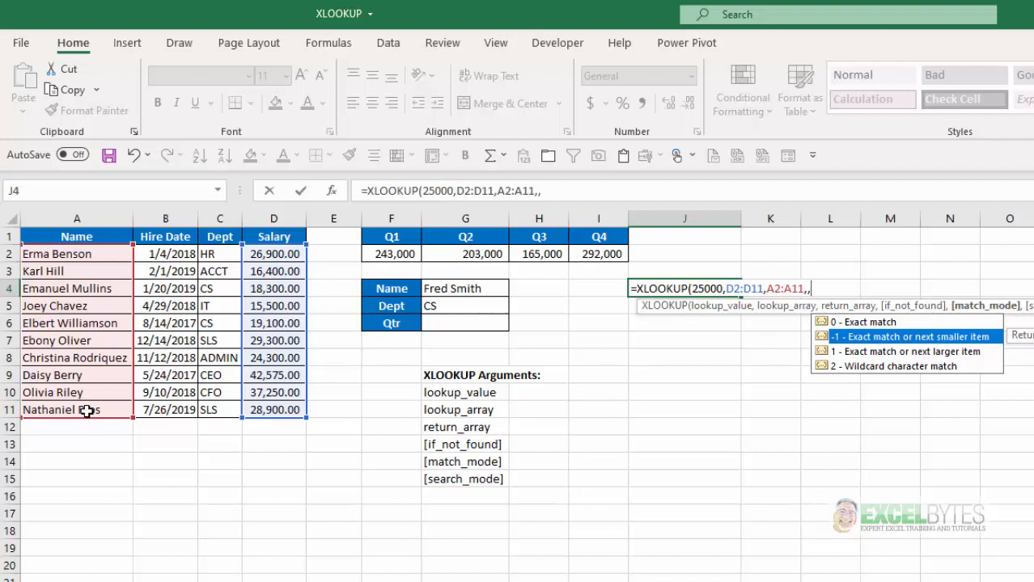
key("Down")
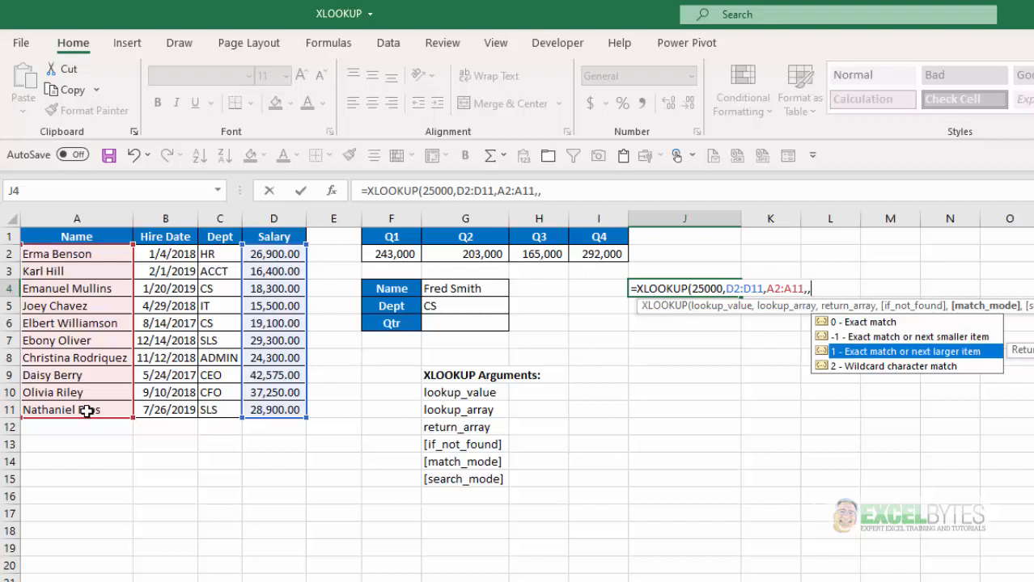
type("1")
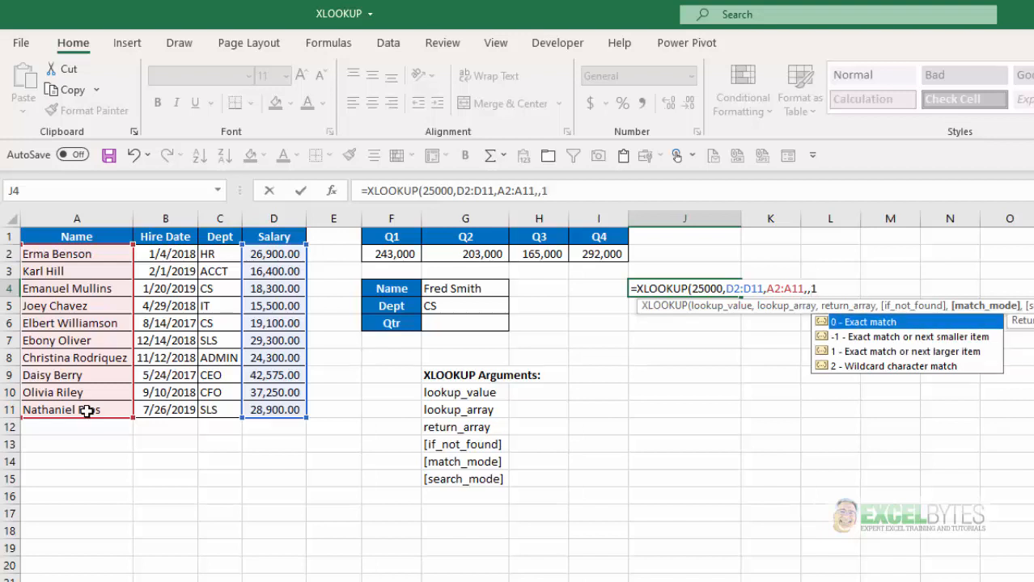
type(")")
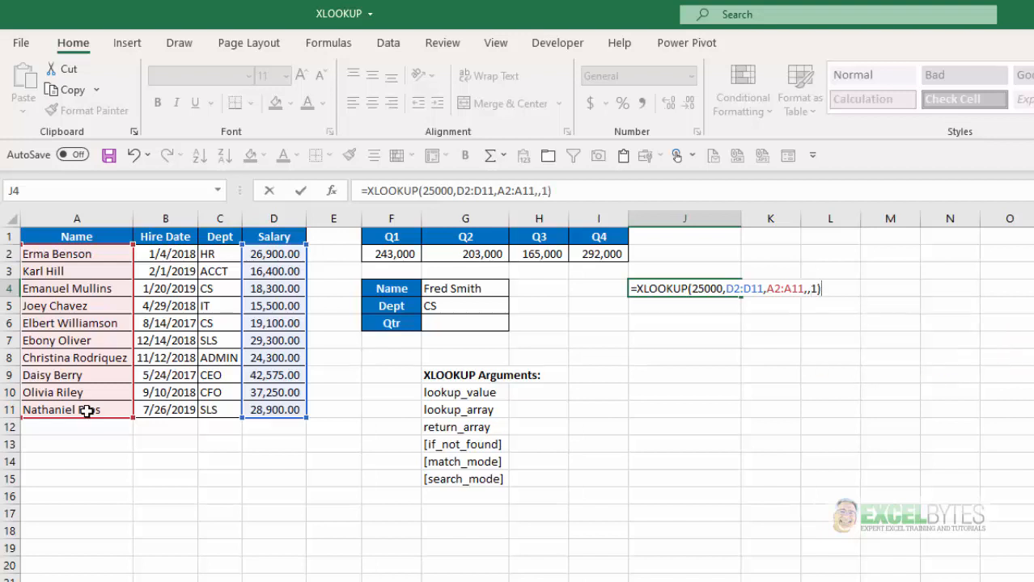
key("Return")
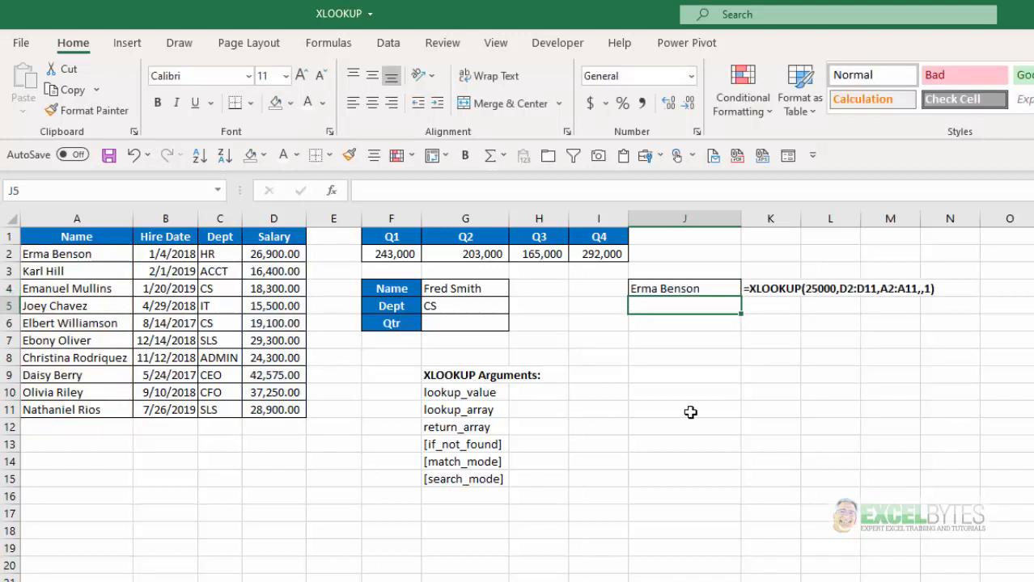
- Compare the J4 result with the employee name in A2 and the salary in D2
key("Up")
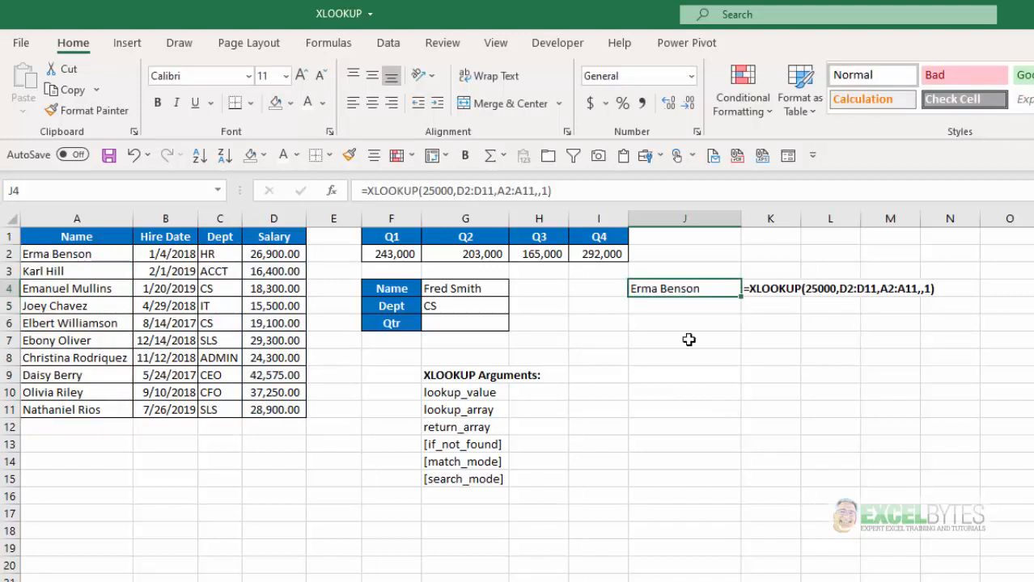
left_click(62, 255)
left_click(285, 256)
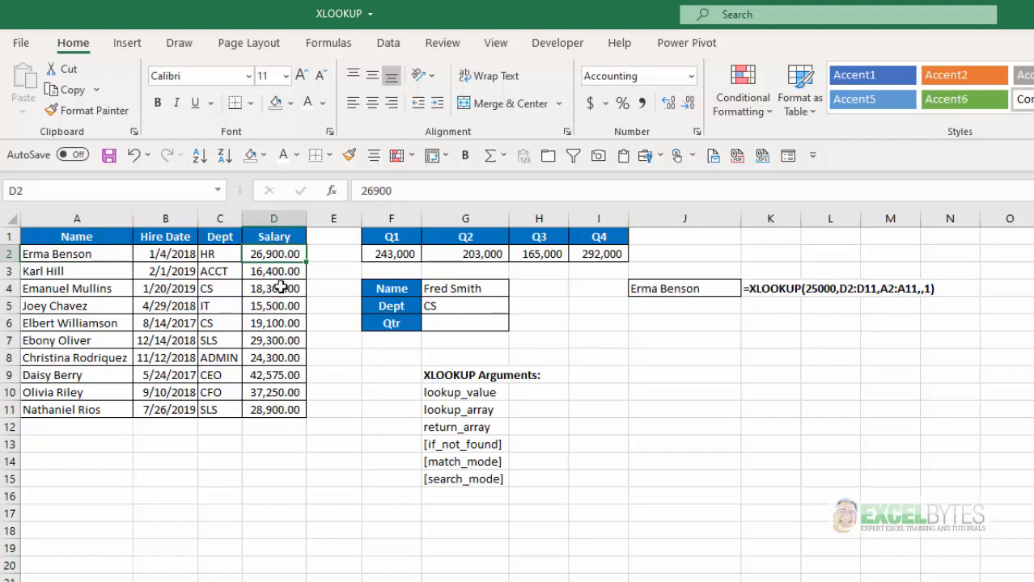
- Change the J4 formula's match mode to -1 and check the result against the name in A8 and salary in D8
left_click(665, 289)
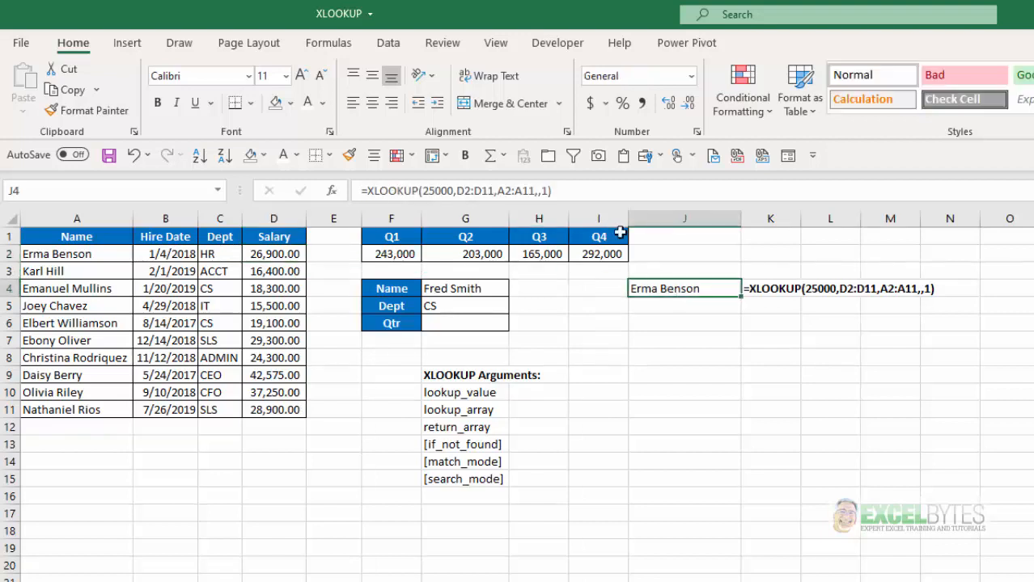
left_click(541, 191)
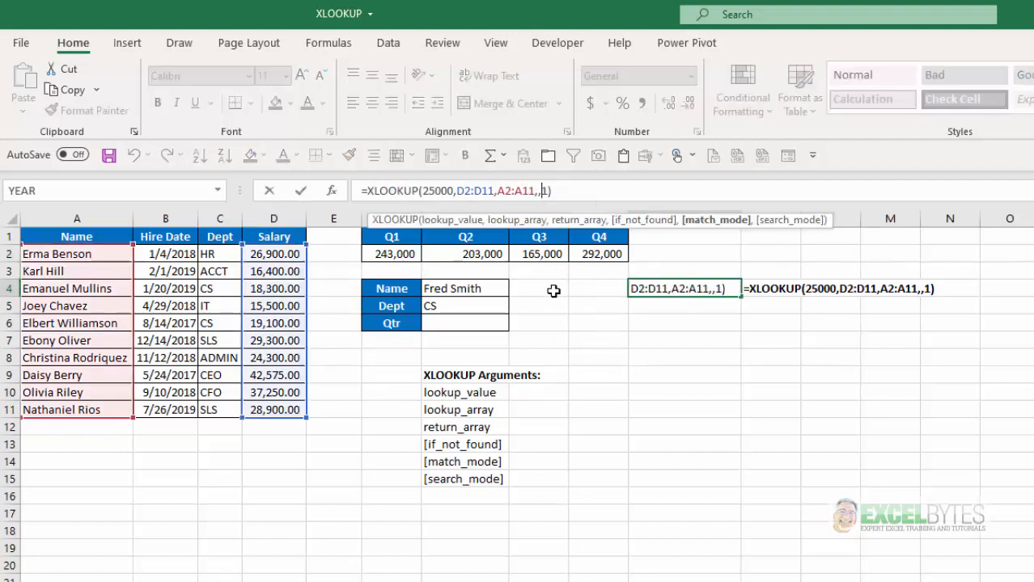
type("-")
key("Return")
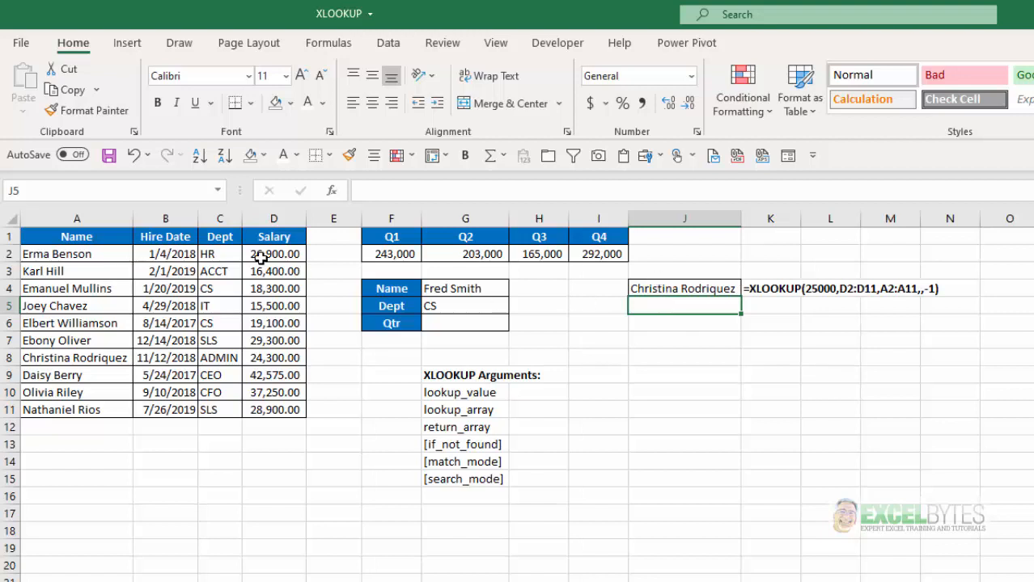
left_click(85, 356)
left_click(289, 358)
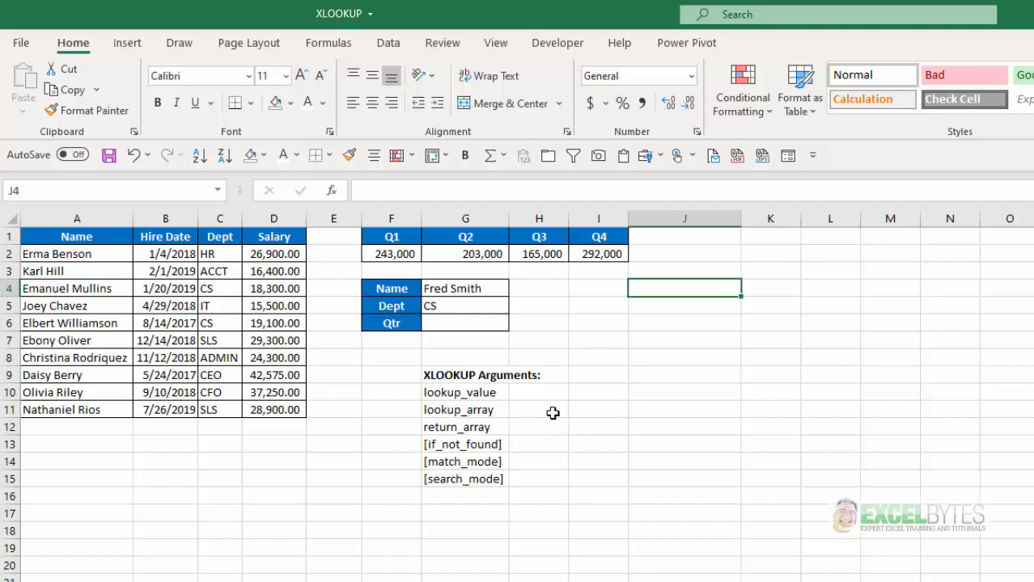
- Set the quarter in G6 to Q2
left_click(468, 323)
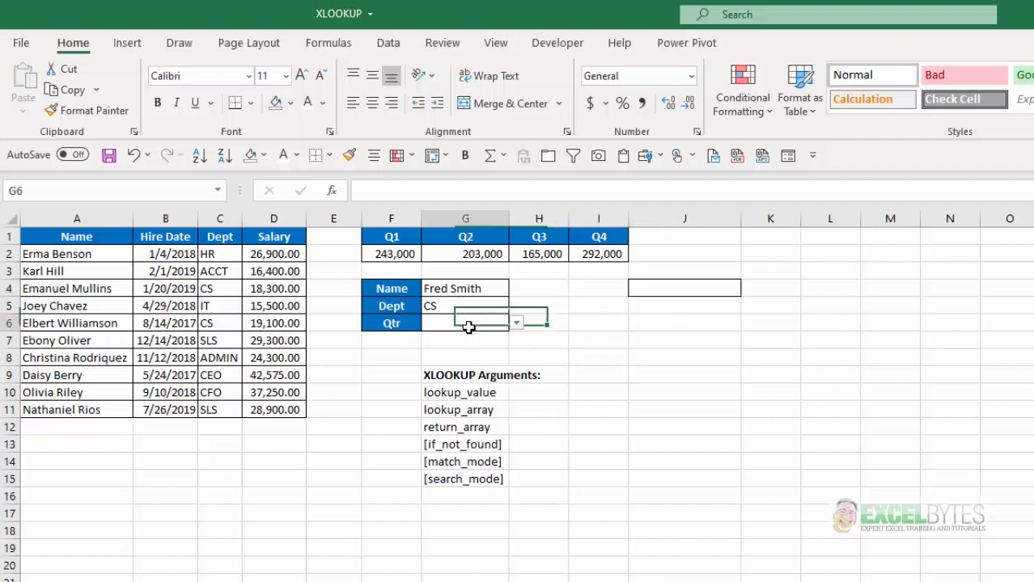
left_click(516, 323)
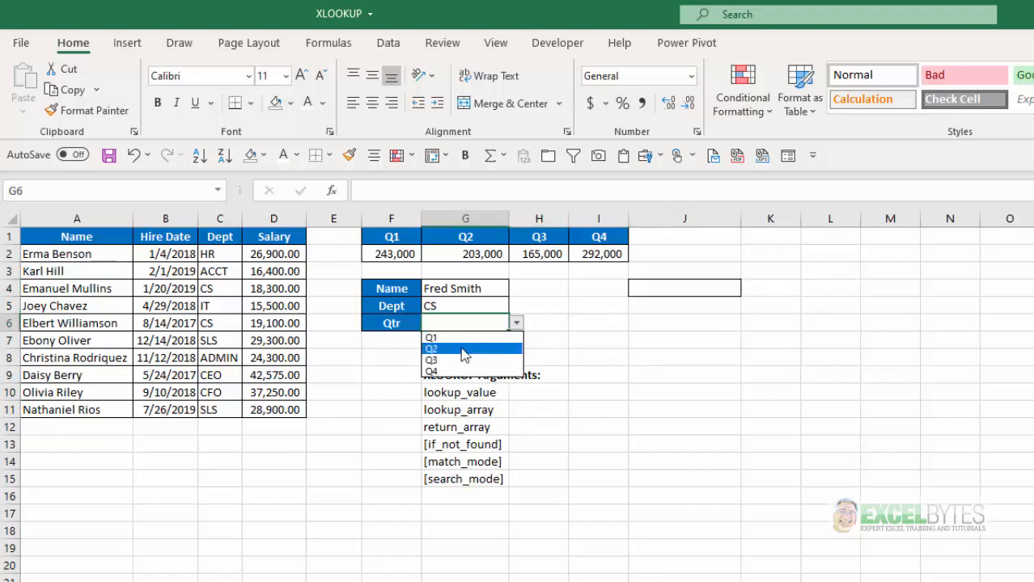
left_click(463, 349)
- Enter an XLOOKUP formula in J4 with lookup value G6, lookup array F1:I1 and return array F2:I2
left_click(676, 290)
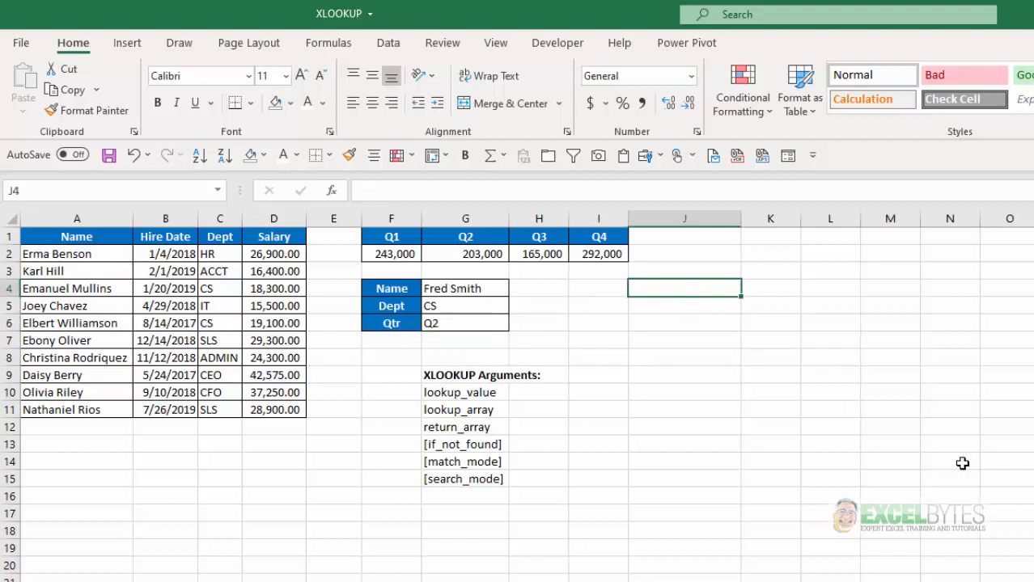
type("=xl")
key("Tab")
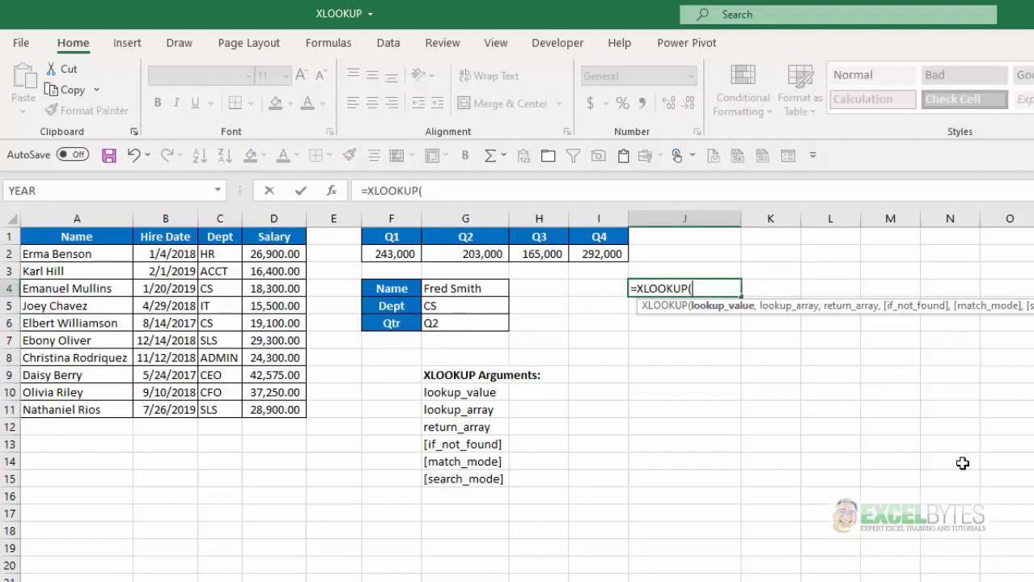
left_click(463, 322)
type(",")
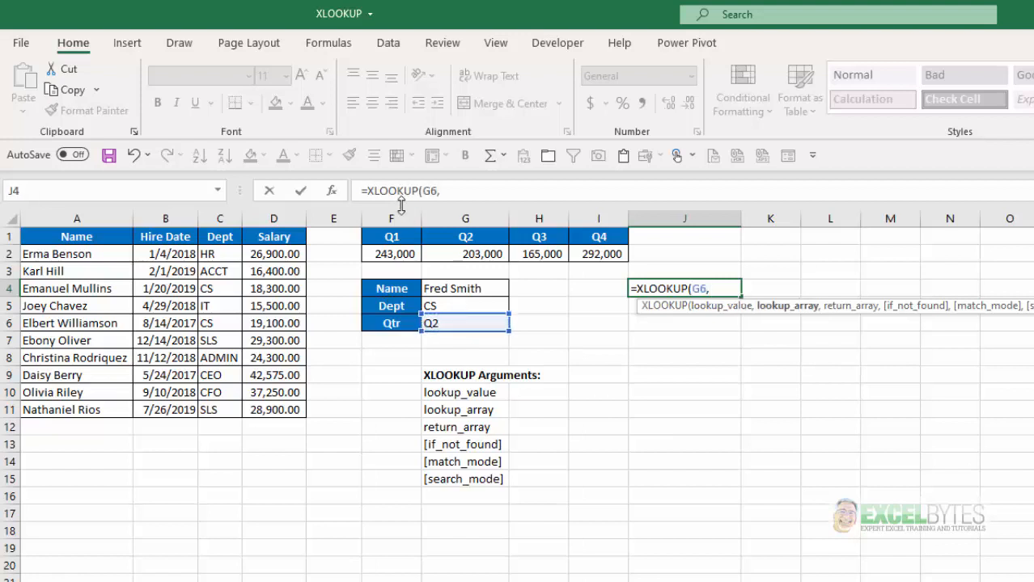
left_click_drag(395, 237, 619, 235)
type(",")
left_click(407, 254)
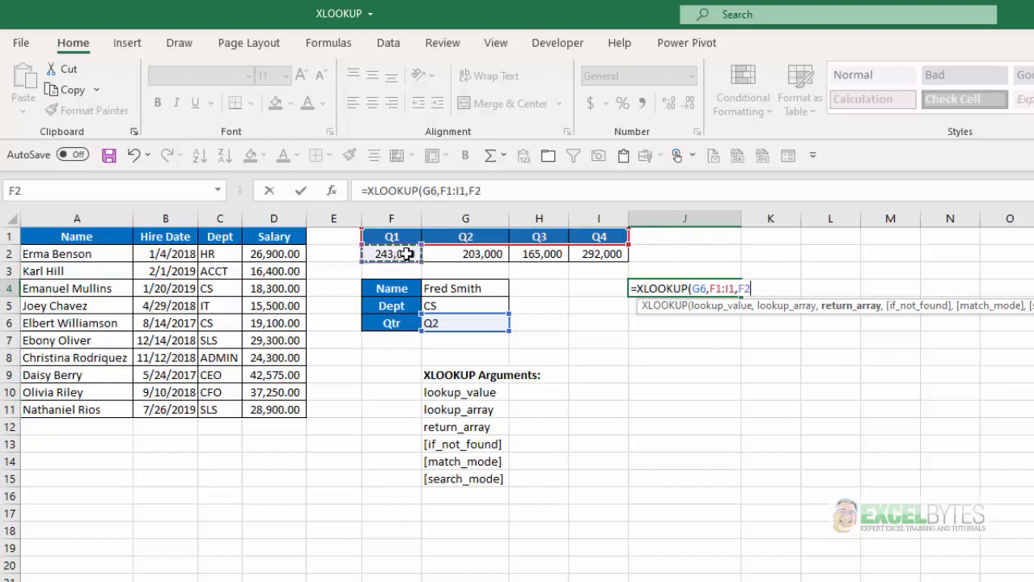
left_click_drag(407, 254, 579, 254)
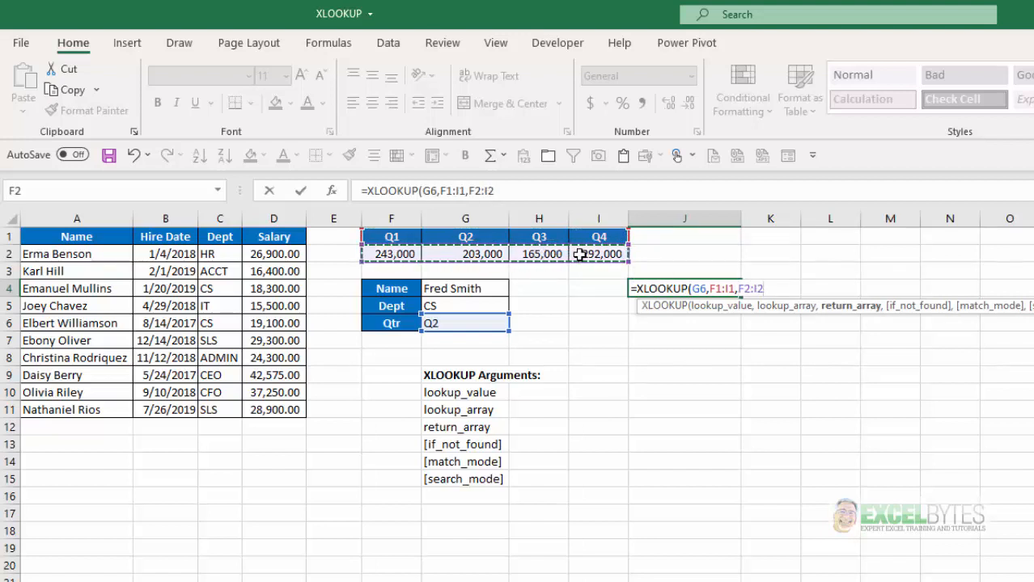
type(")")
key("Return")
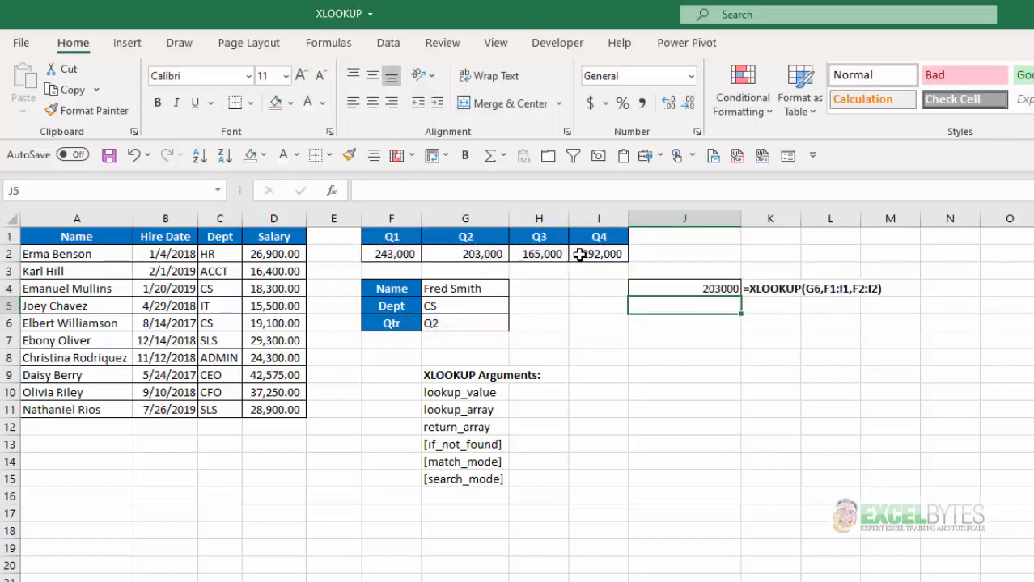
- Compare the J4 result with the quarter header in G1 and the amount in G2
key("Up")
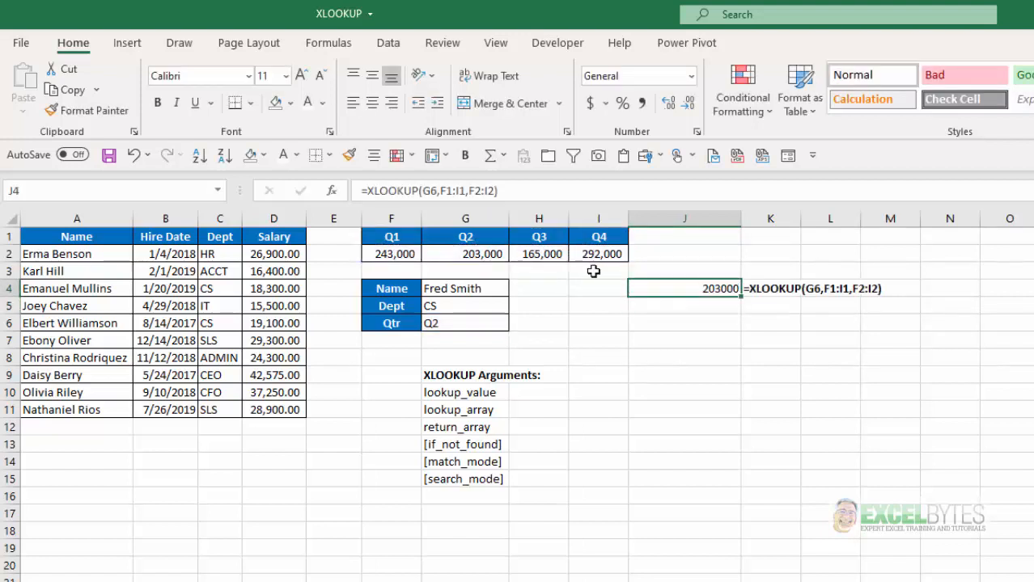
left_click(475, 239)
left_click(473, 254)
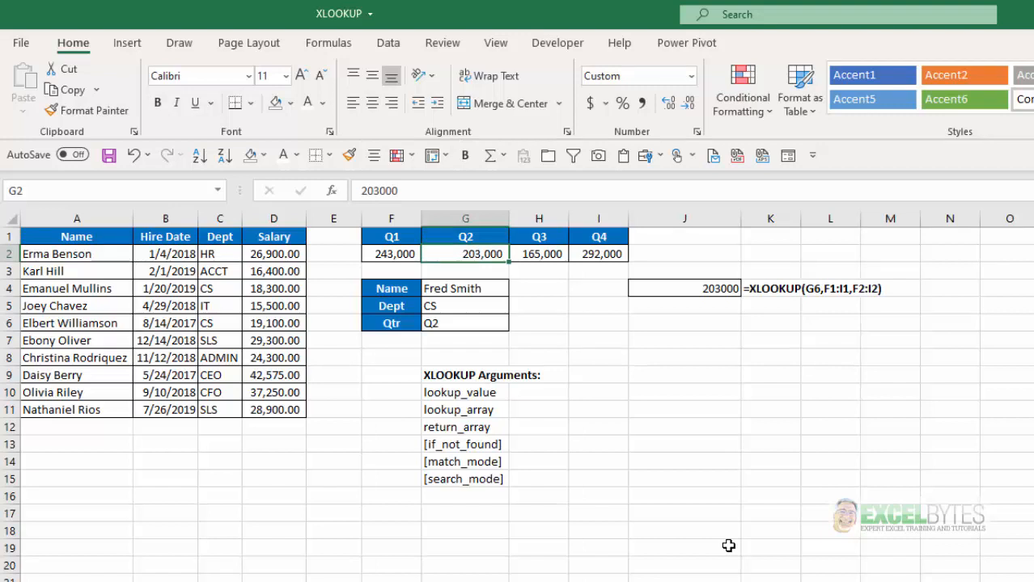
- Clear J4 and start a new XLOOKUP formula with MAX(F2:I2) nested as the lookup value
left_click(689, 293)
key("Delete")
type("=")
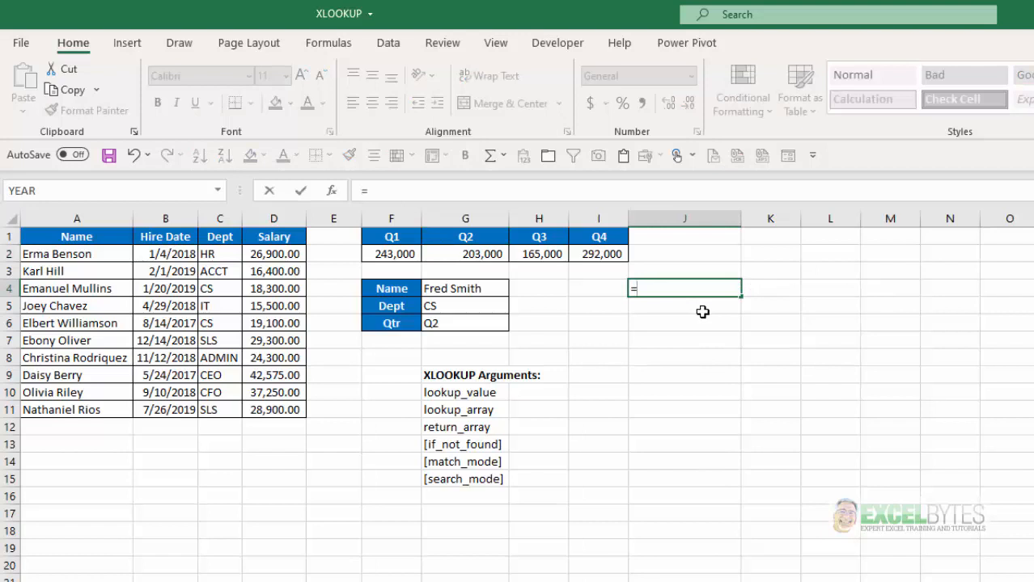
type("xl")
key("Tab")
type("n")
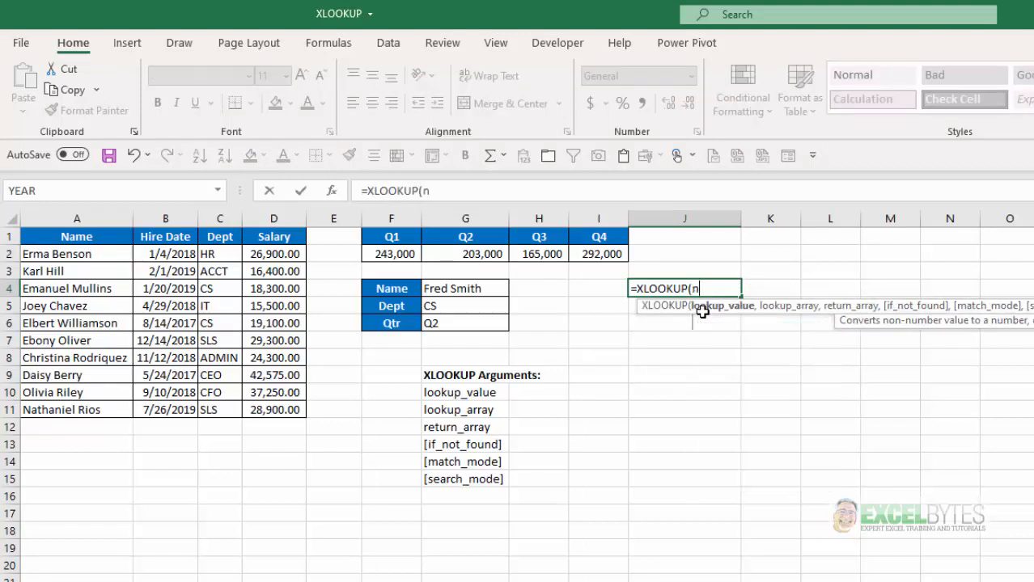
key("BackSpace")
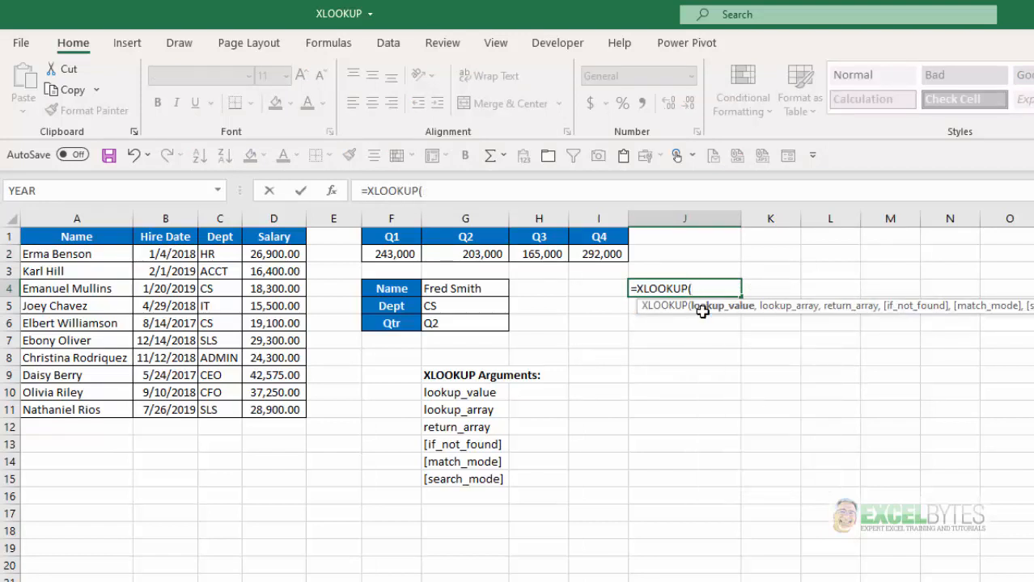
type("maxc")
key("BackSpace")
key("Tab")
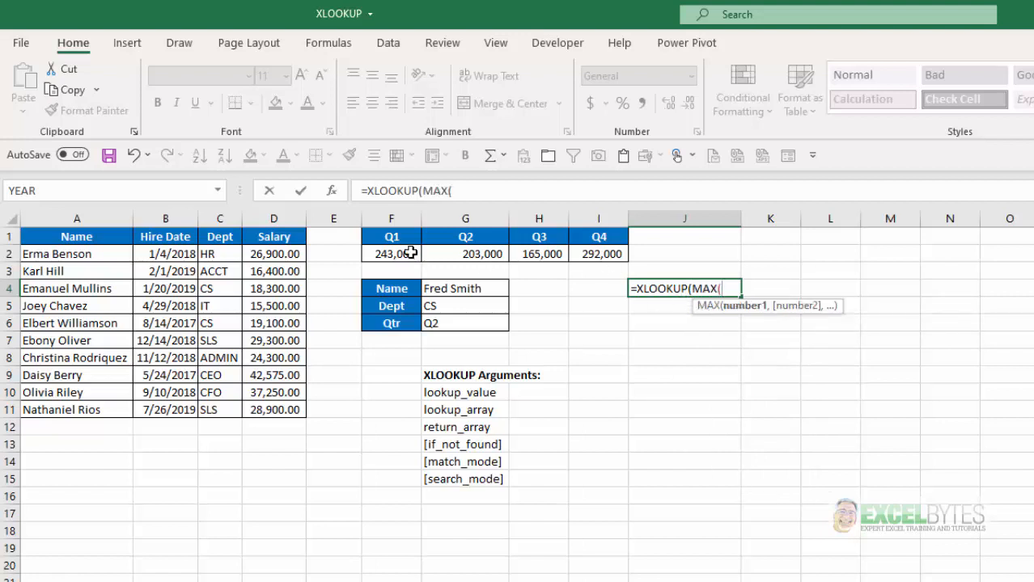
left_click_drag(410, 253, 594, 269)
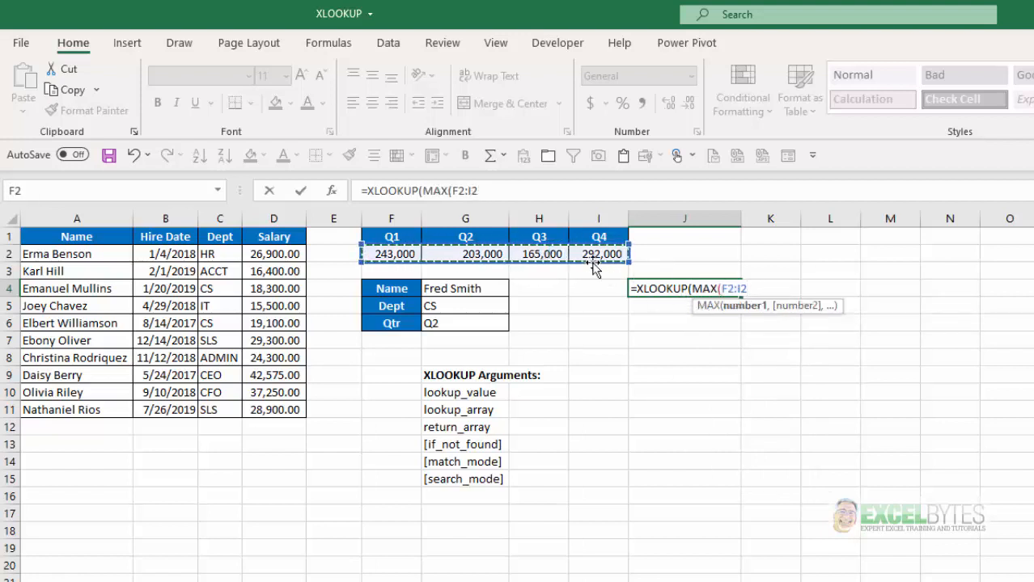
type("),")
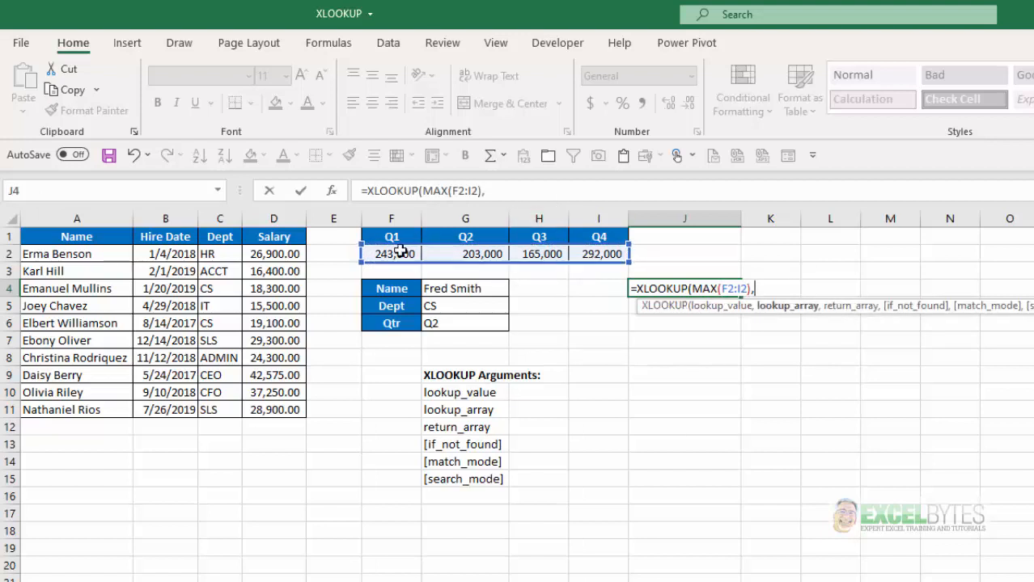
- Complete the J4 formula with lookup array F2:I2 and return array F1:I1
left_click_drag(400, 251, 607, 254)
type(",")
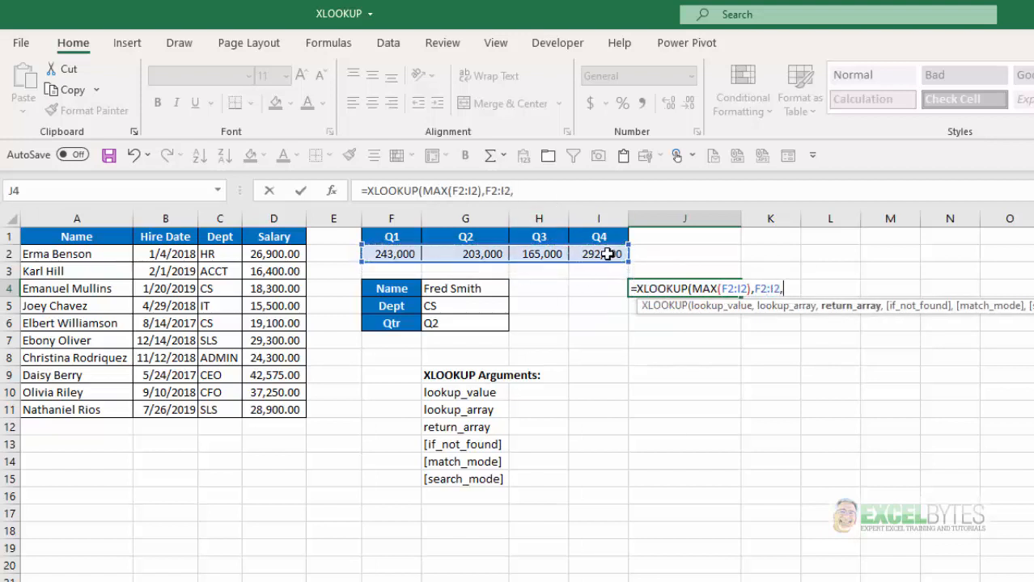
left_click_drag(376, 235, 581, 237)
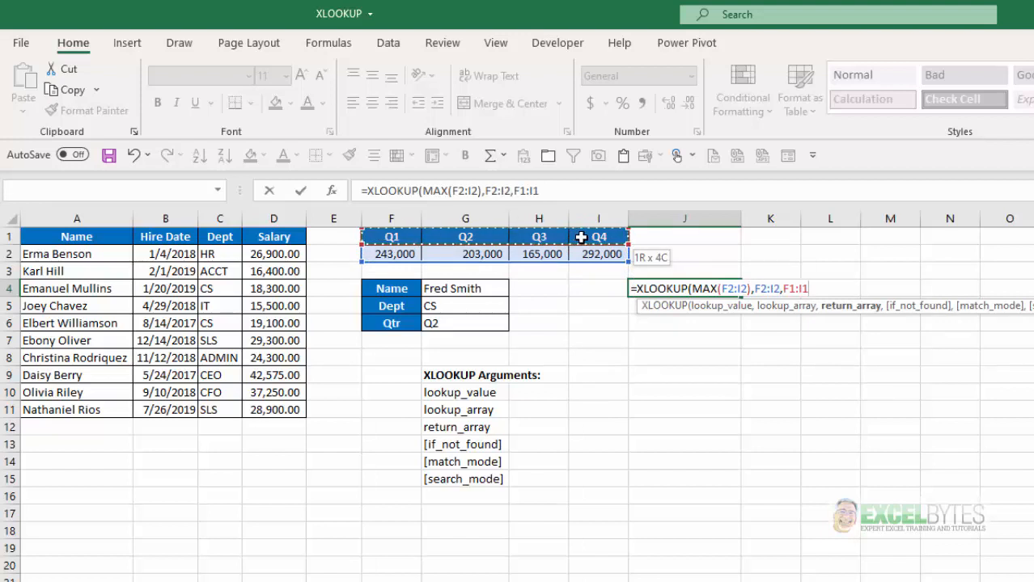
type(")")
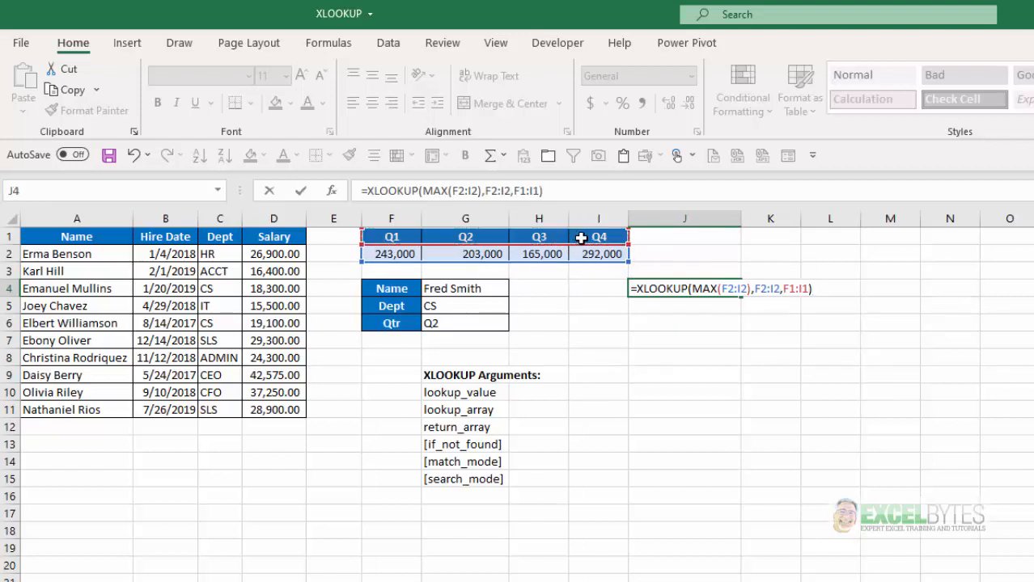
key("Return")
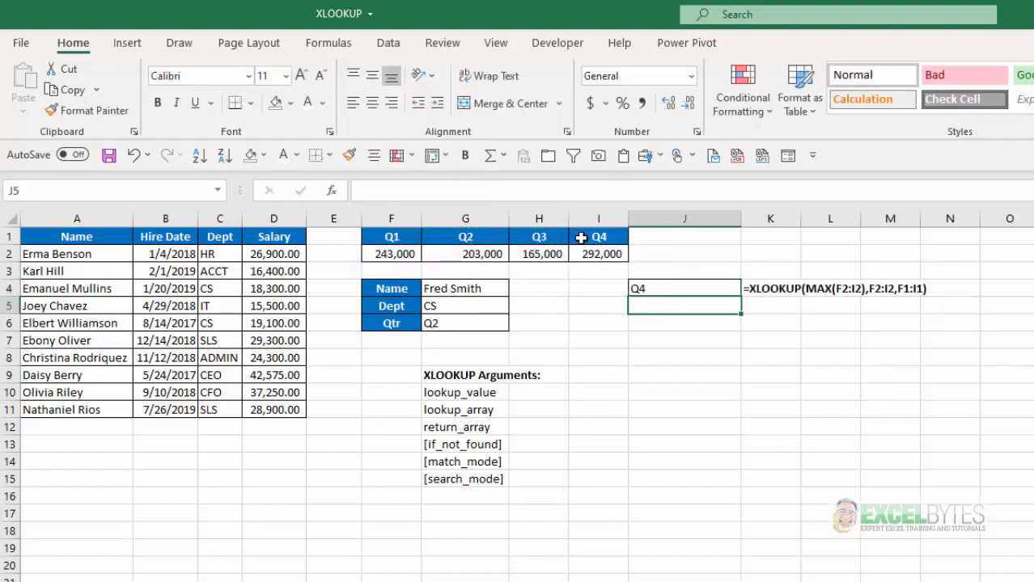
key("Up")
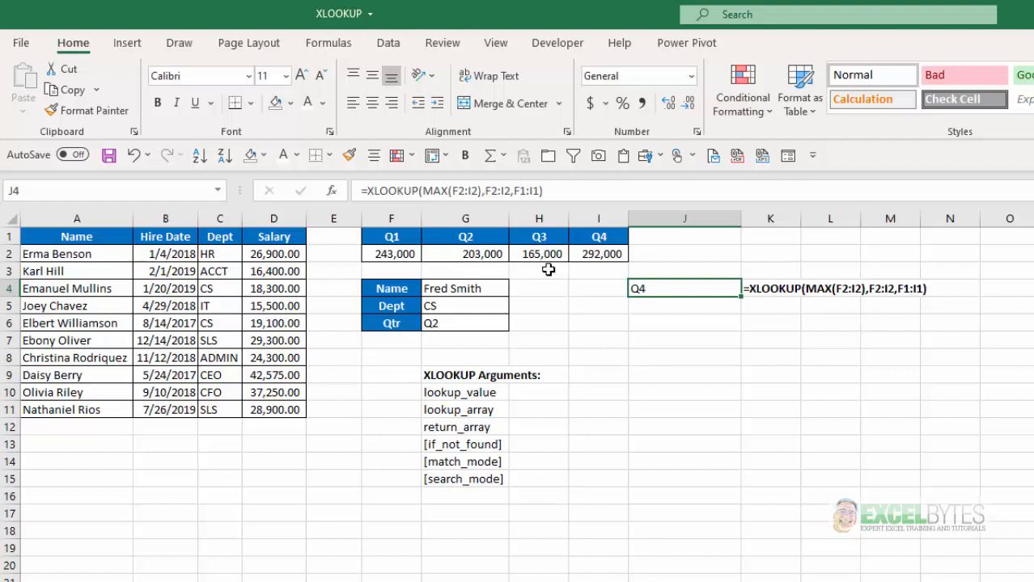